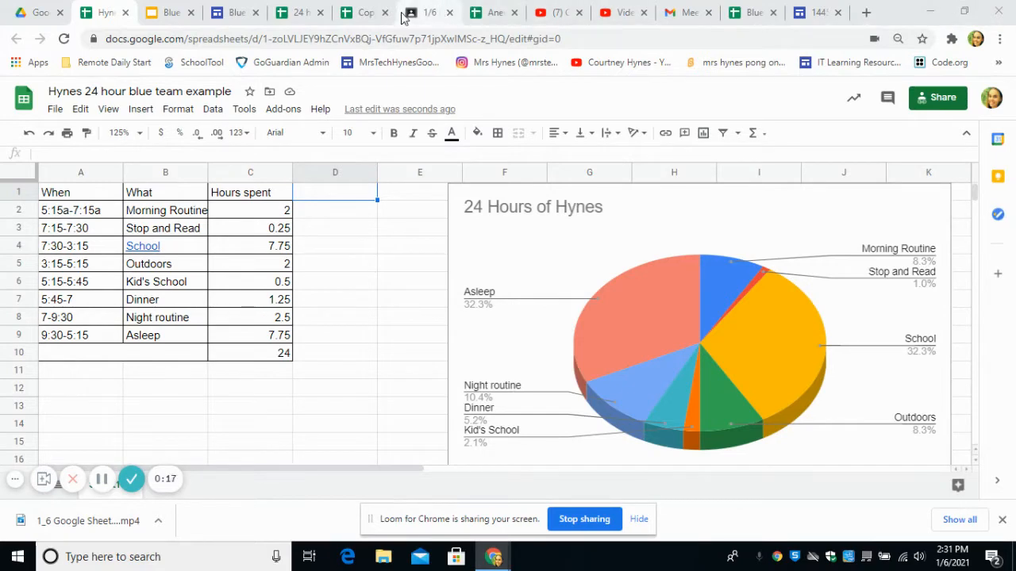
# Switch to Google Classroom and review today's assignment in the Tech 6 Blue 2 Q2 2020 classwork
pyautogui.click(426, 13)
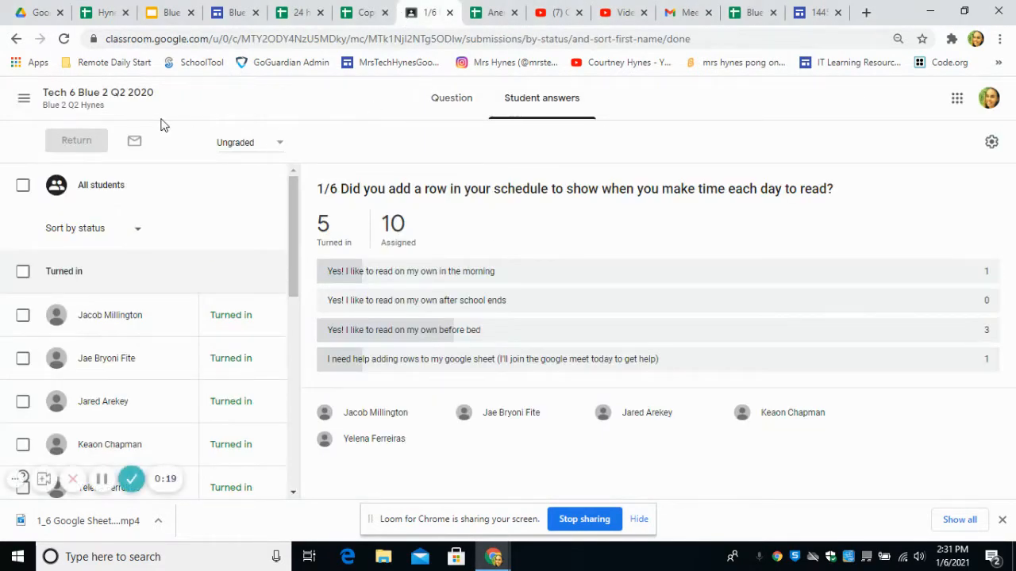
pyautogui.click(81, 103)
pyautogui.click(479, 107)
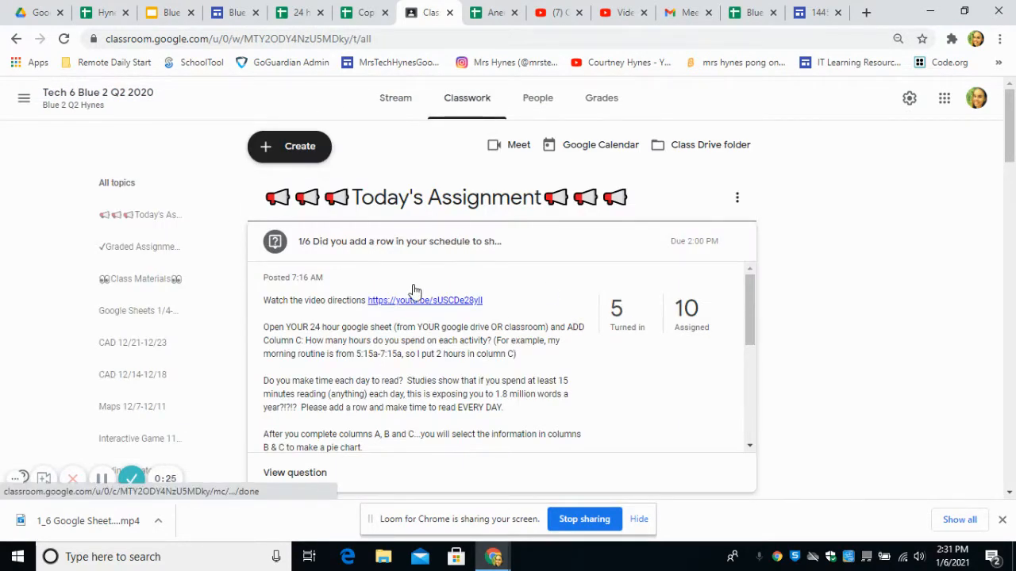
pyautogui.scroll(-4, 375, 340)
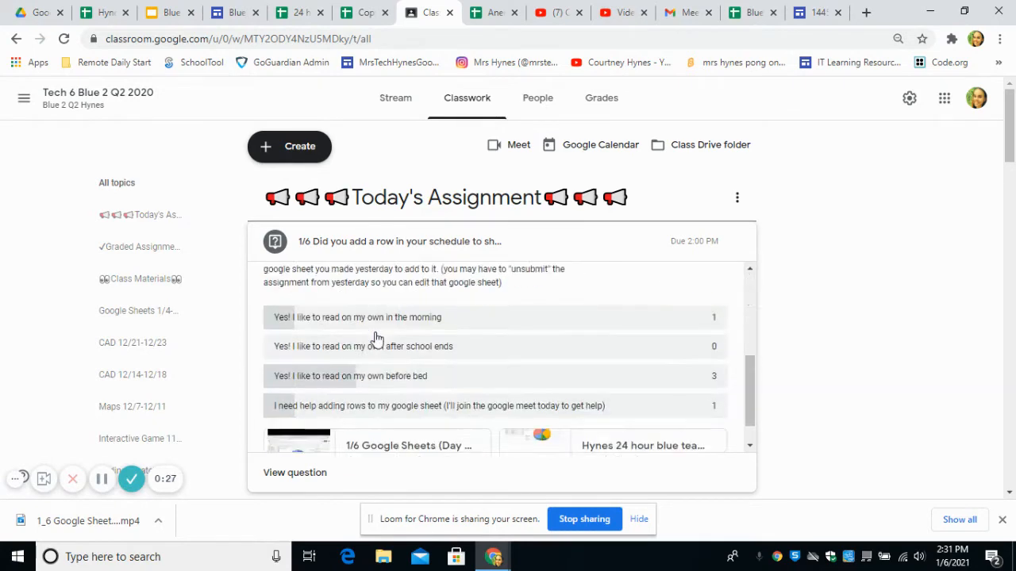
# Open the turned-in student work for the assignment "1/5 How do you spend YOUR 24 hours?" under Google Sheets 1/4-1/8
pyautogui.scroll(-6, 801, 363)
pyautogui.scroll(-2, 802, 363)
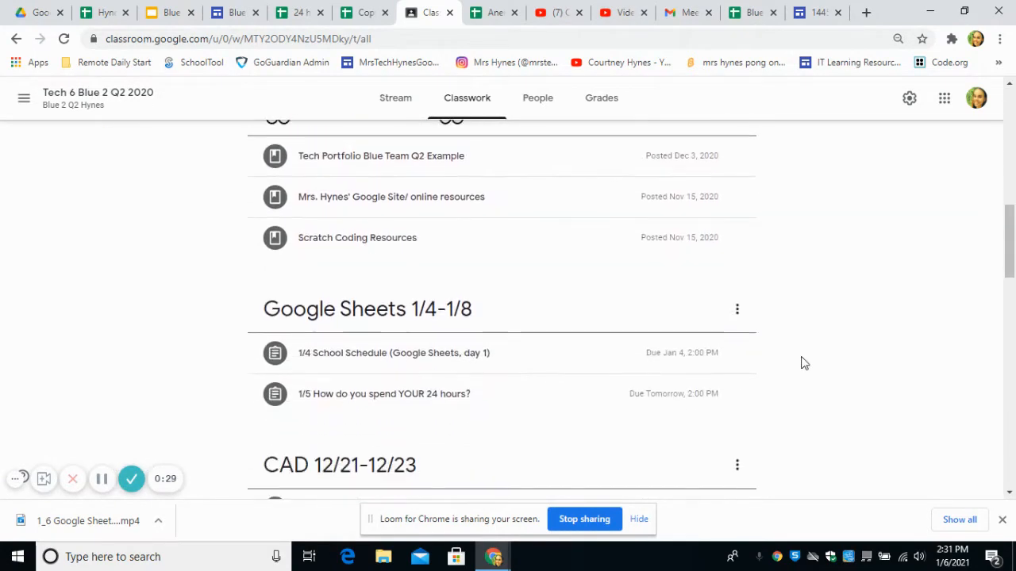
pyautogui.click(327, 397)
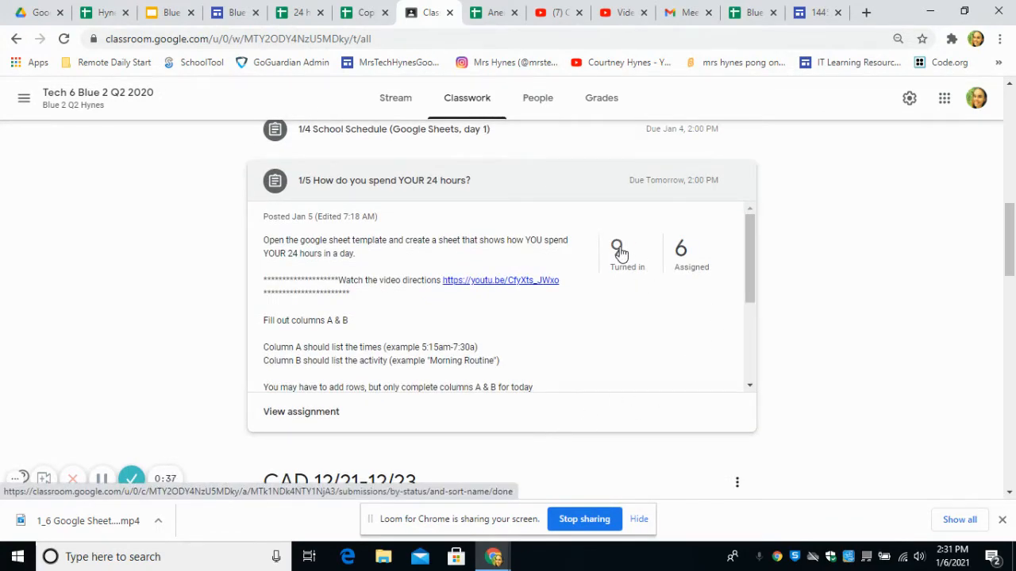
pyautogui.click(620, 253)
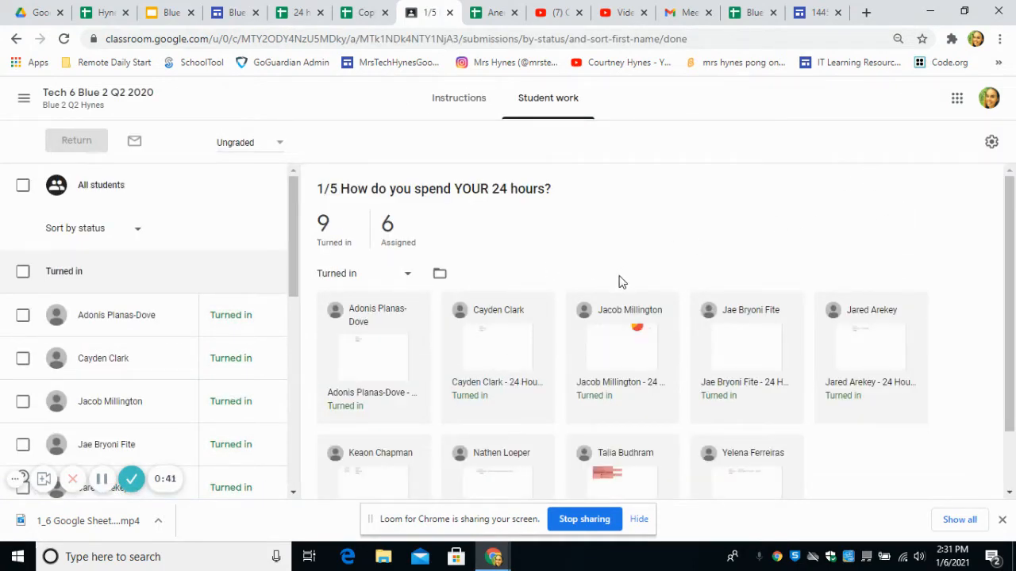
# Return to the 24-hour example spreadsheet and review the hours in C2:C9, the available functions and the total formula in C10
pyautogui.click(94, 9)
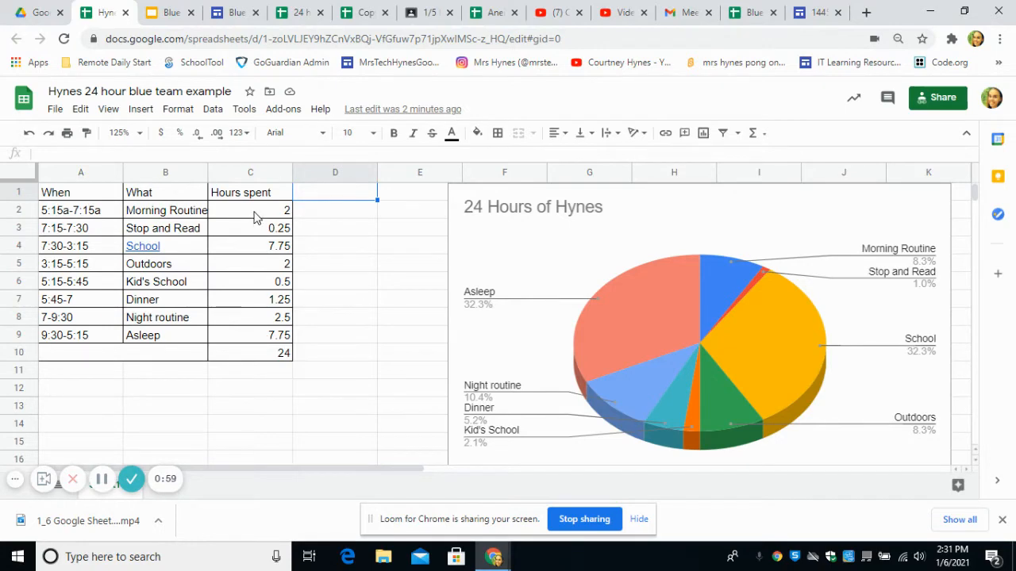
pyautogui.moveTo(255, 212); pyautogui.dragTo(261, 337)
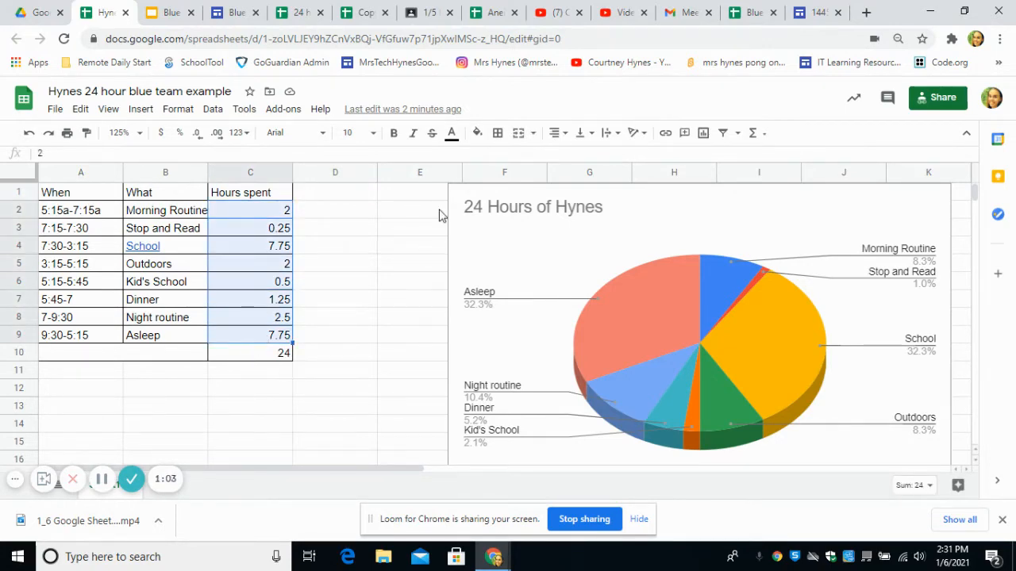
pyautogui.click(755, 135)
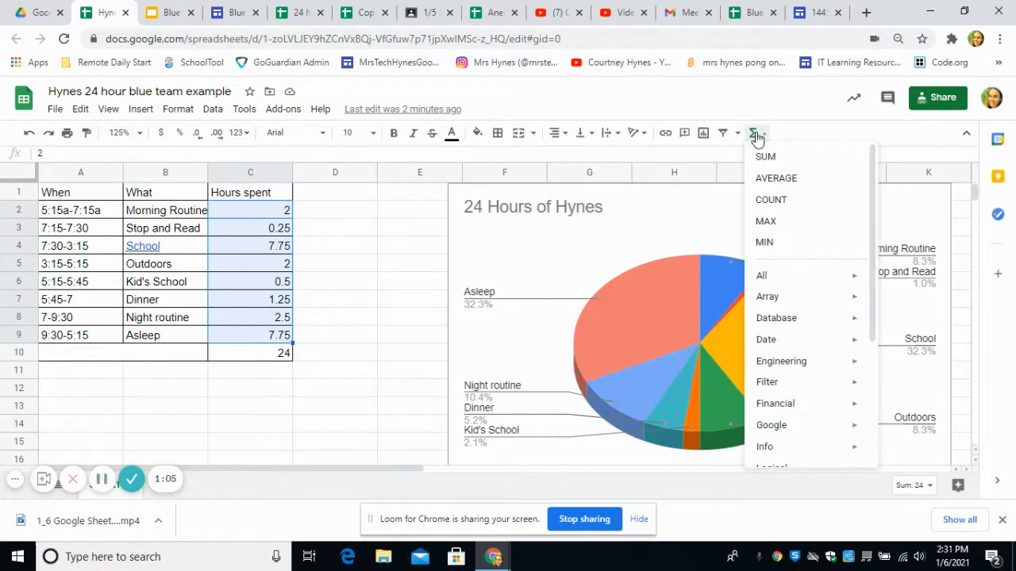
pyautogui.click(279, 351)
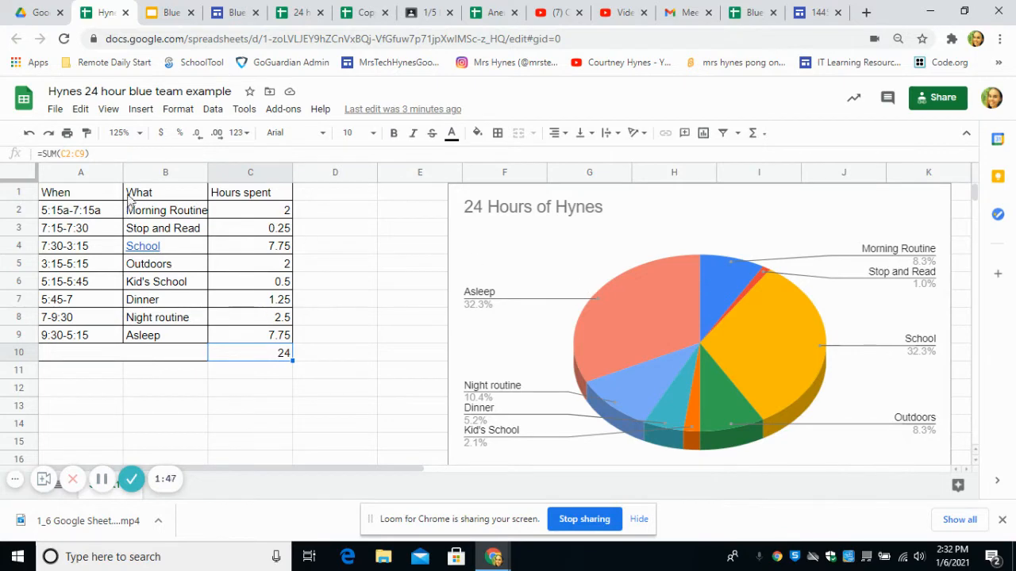
# Review the chart's source data in B1:C9 and the pie chart's style customization options, then close the chart editor
pyautogui.moveTo(128, 196); pyautogui.dragTo(227, 340)
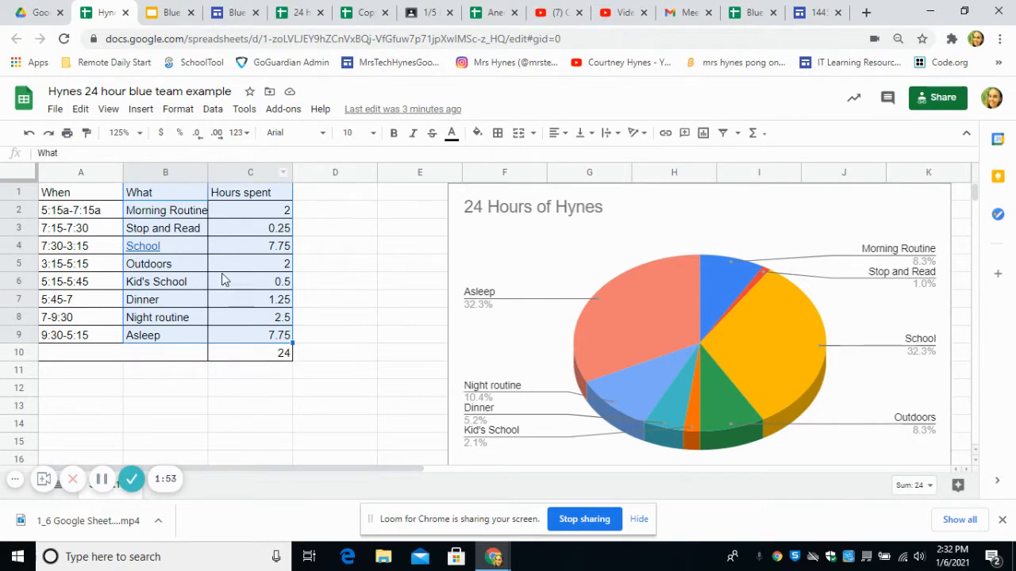
pyautogui.click(704, 133)
pyautogui.click(618, 250)
pyautogui.rightClick(620, 251)
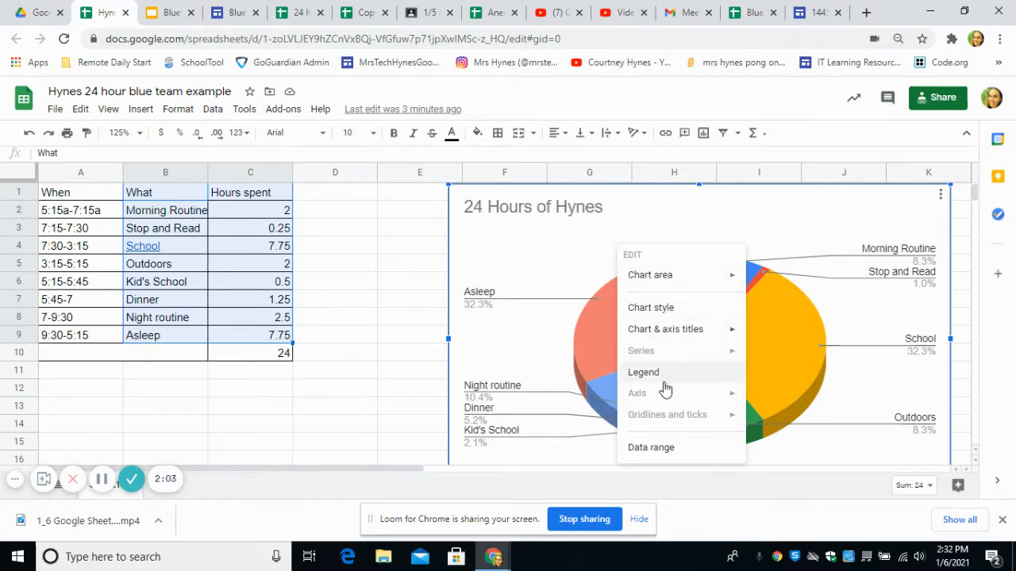
pyautogui.click(669, 309)
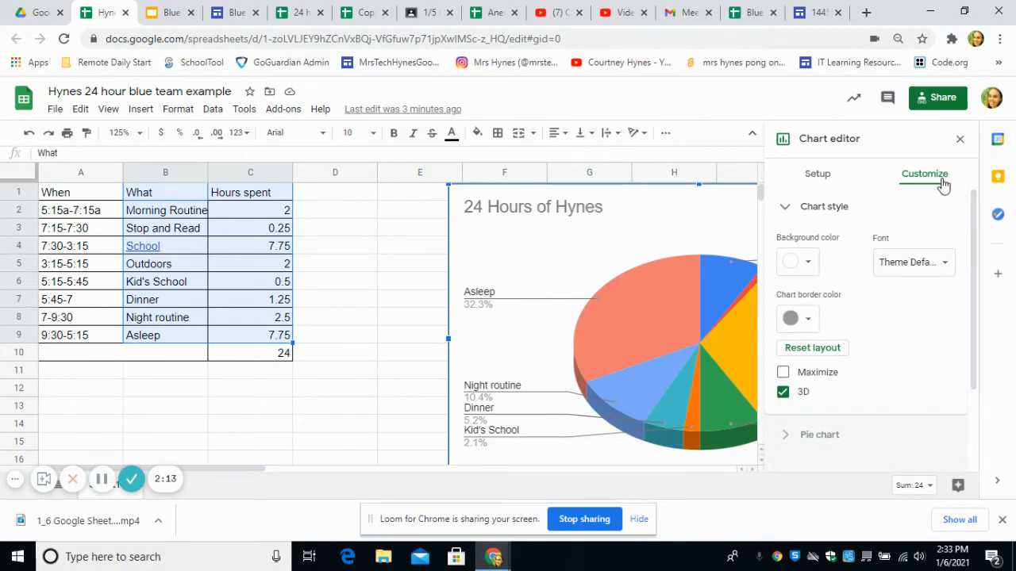
pyautogui.scroll(-2, 918, 272)
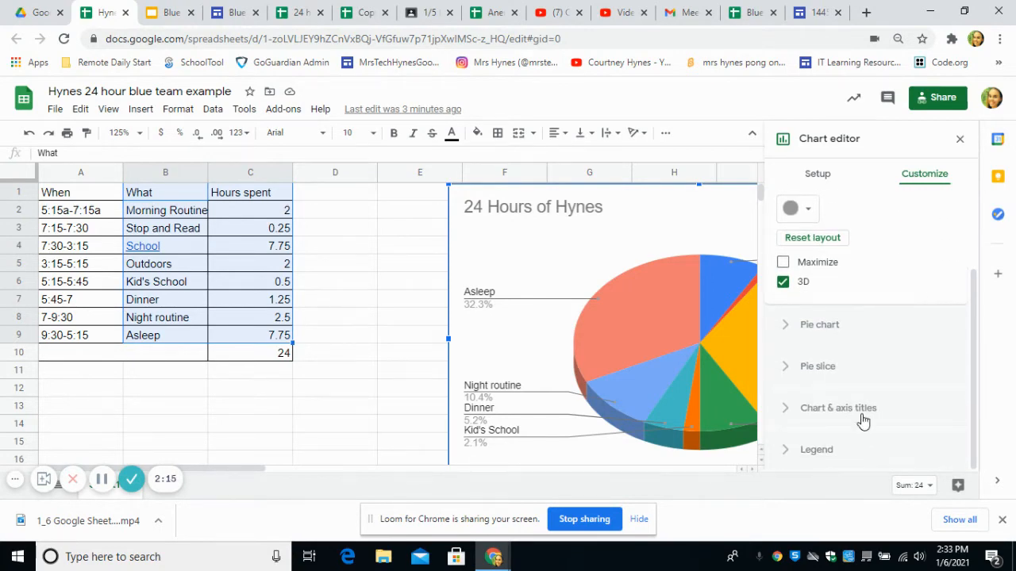
pyautogui.click(959, 138)
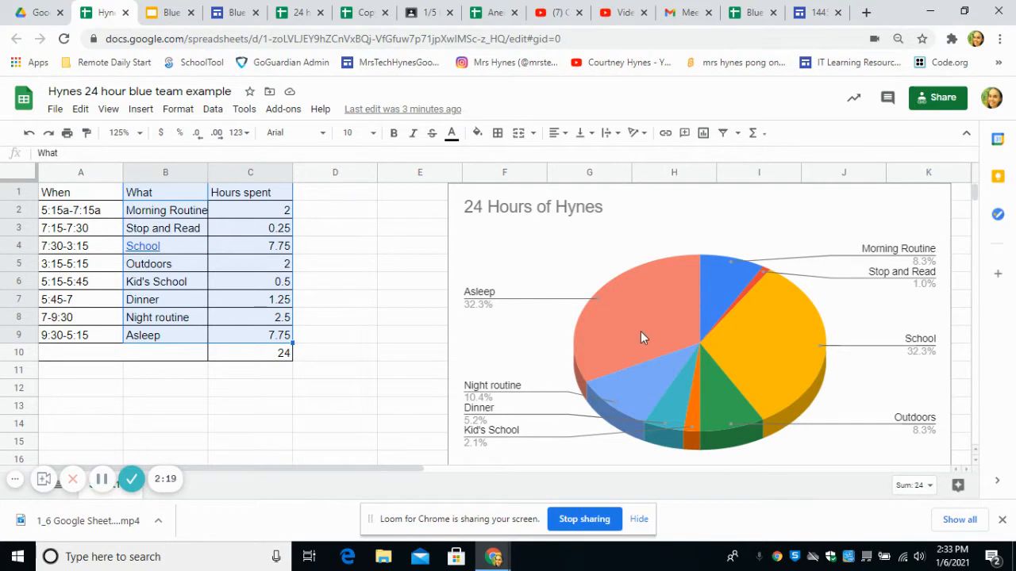
# Add the header "Percentage" in cell D1
pyautogui.click(341, 198)
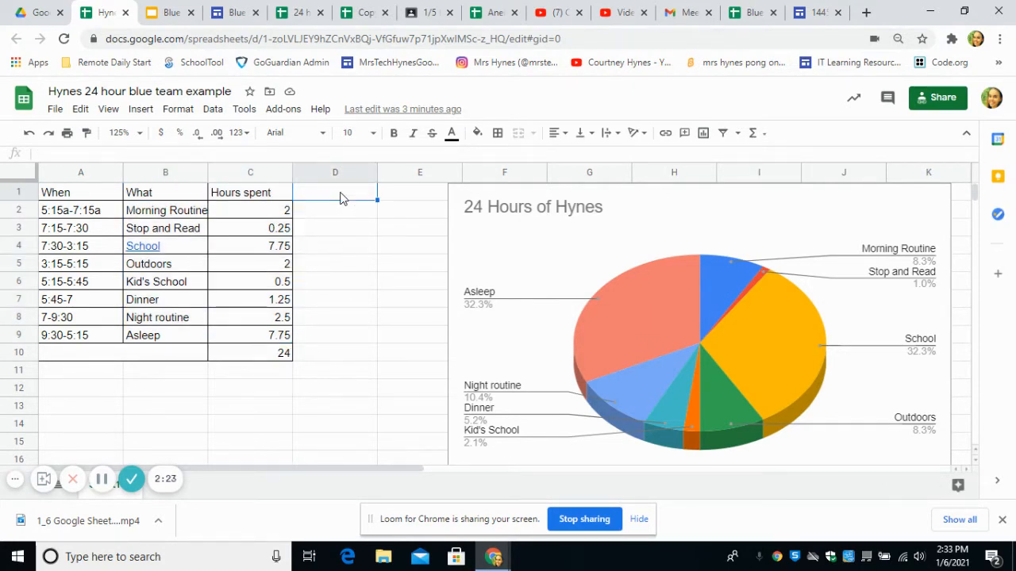
pyautogui.write('P')
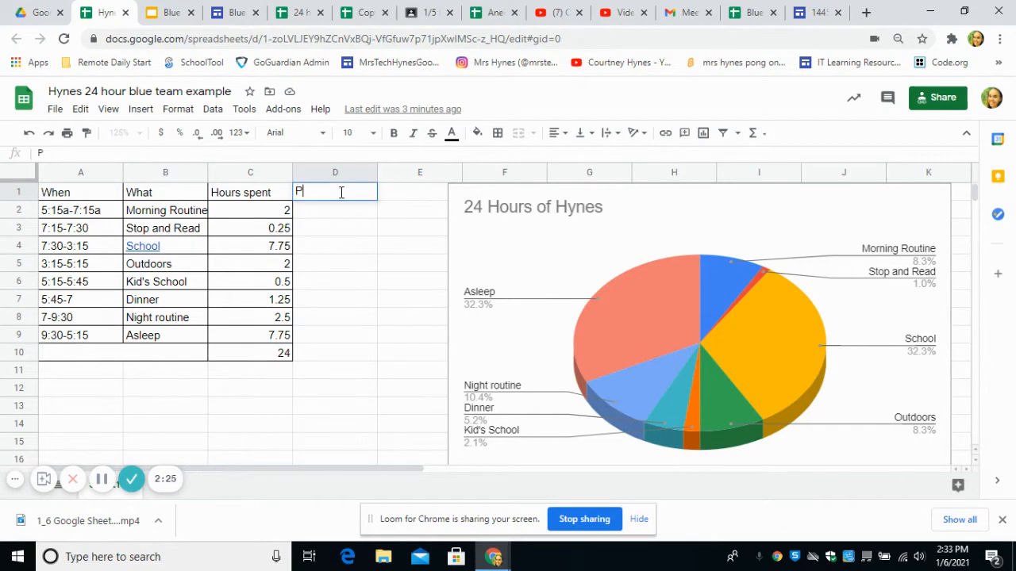
pyautogui.write('ercentage')
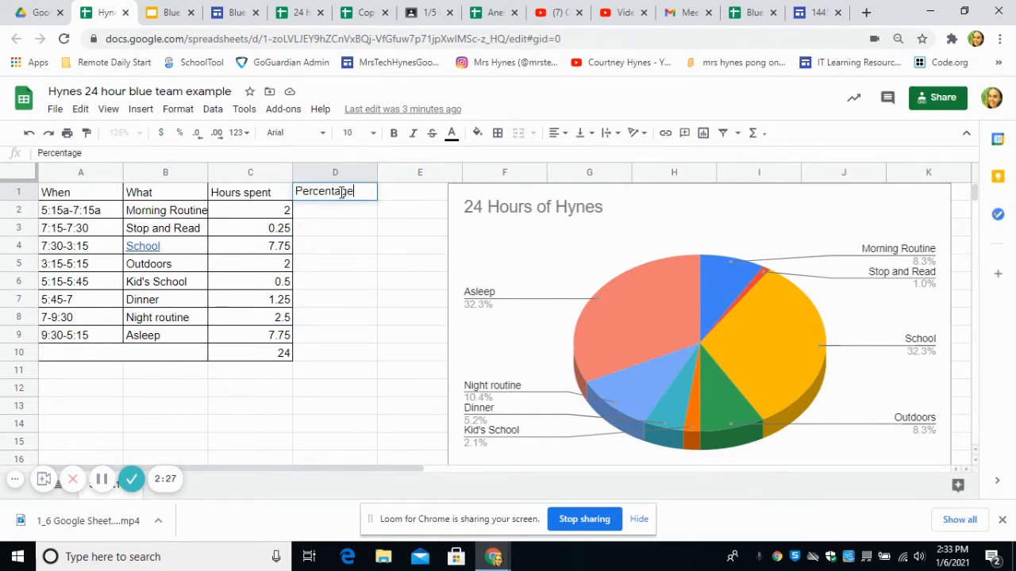
pyautogui.click(347, 215)
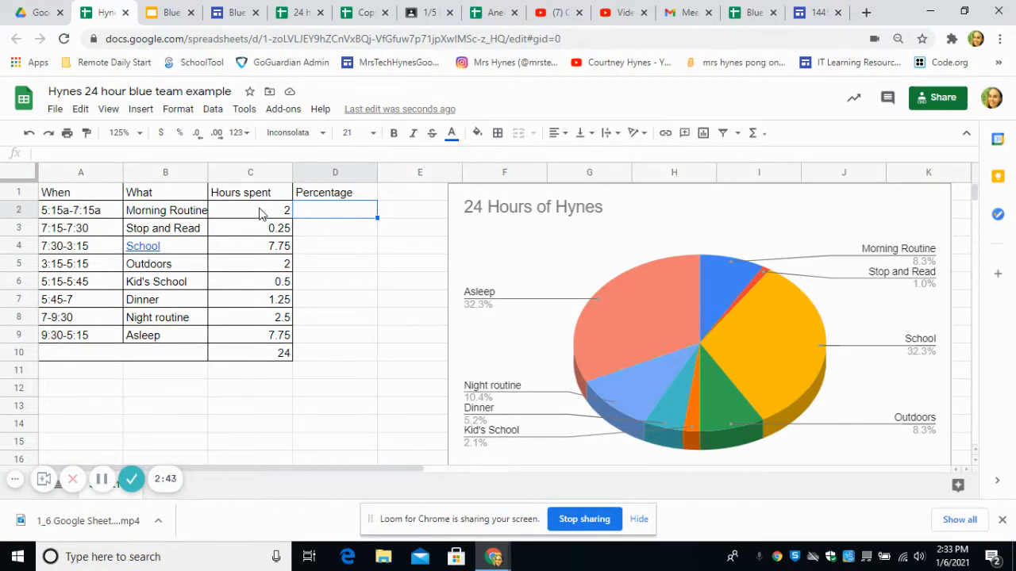
# Enter the formula =100*C2/24 in D2 to calculate the Morning Routine's percentage of the day
pyautogui.moveTo(259, 212); pyautogui.dragTo(258, 339)
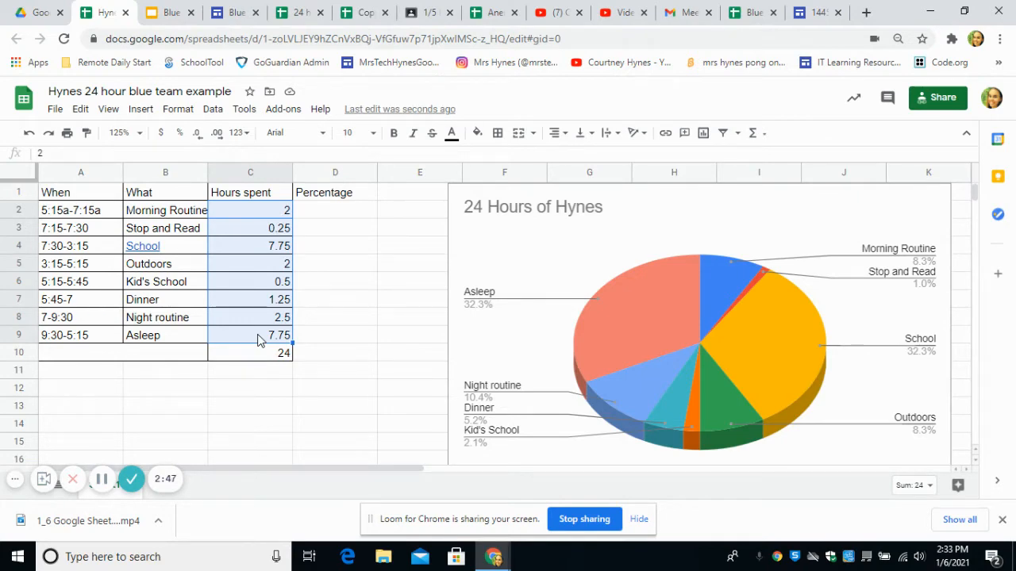
pyautogui.click(305, 213)
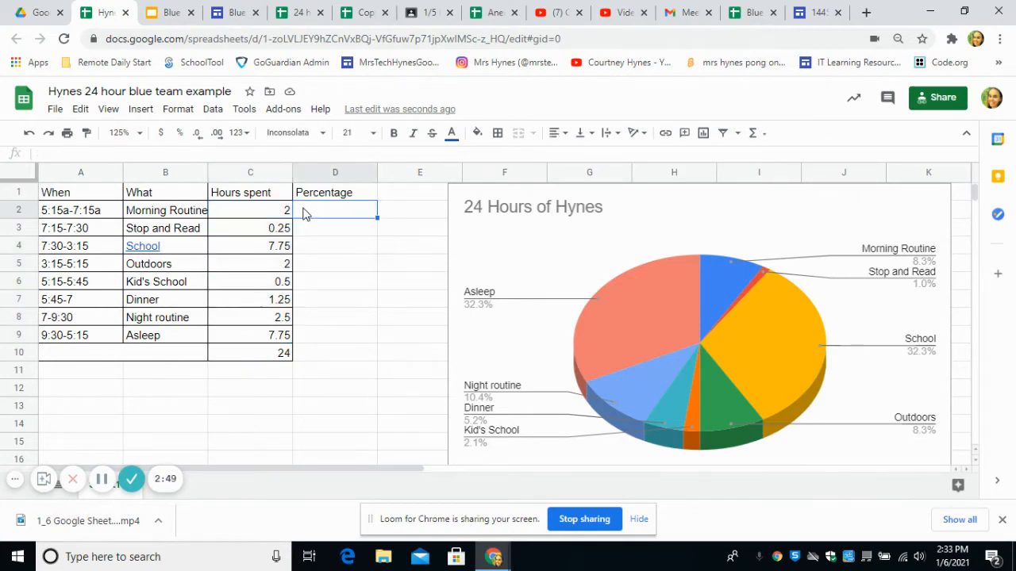
pyautogui.doubleClick(306, 213)
pyautogui.write('=')
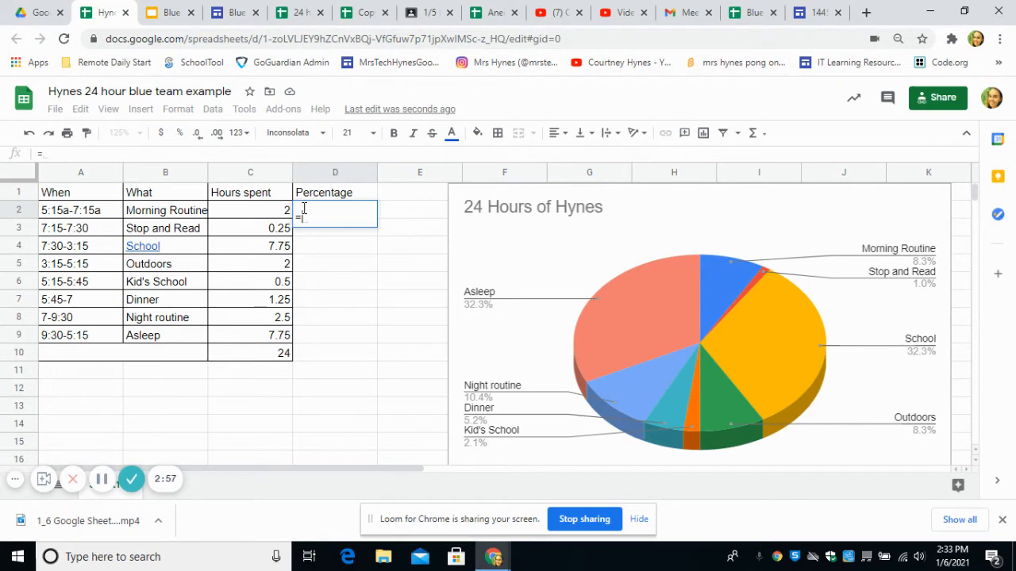
pyautogui.write('100')
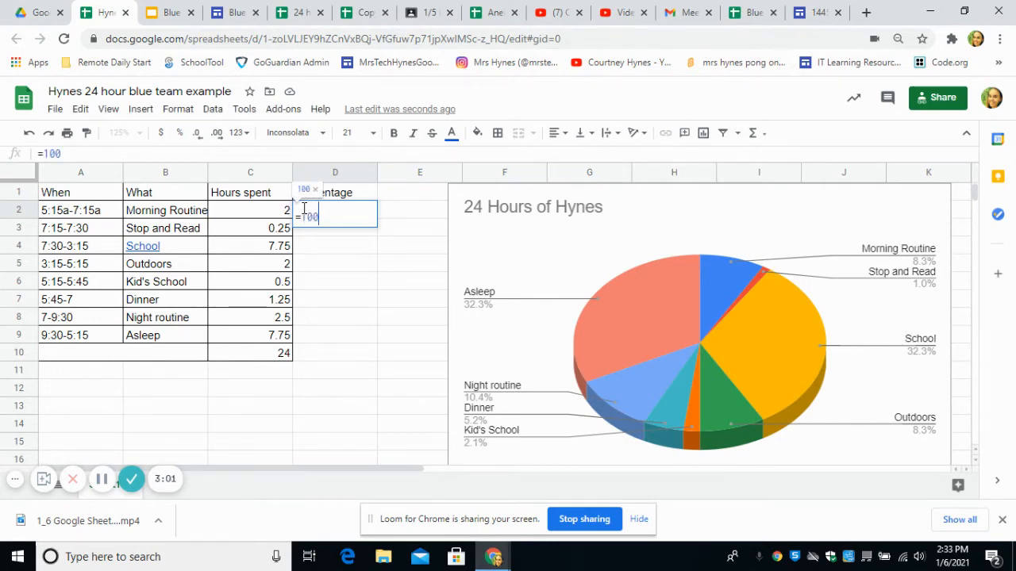
pyautogui.write('*')
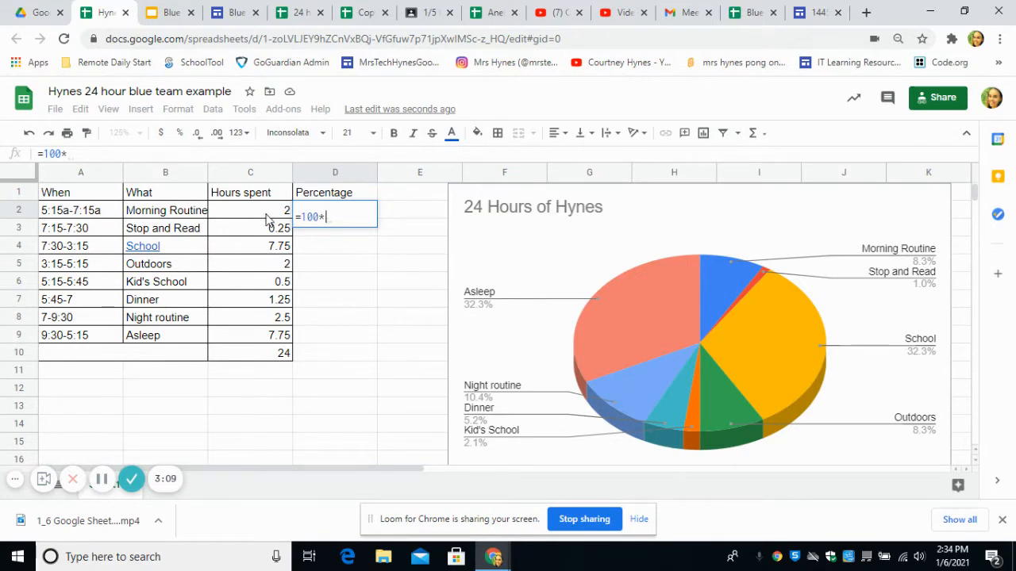
pyautogui.click(240, 218)
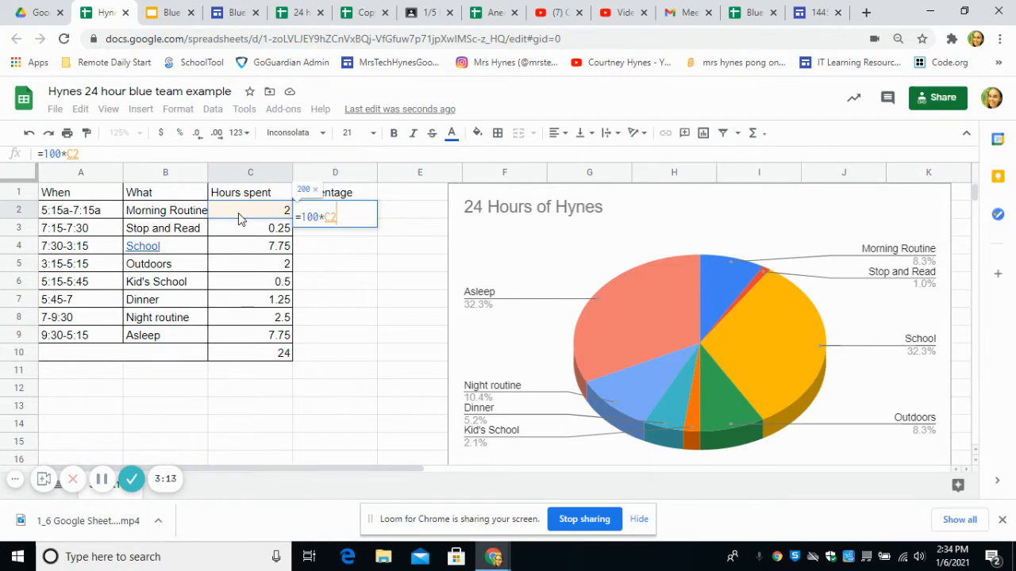
pyautogui.write('/')
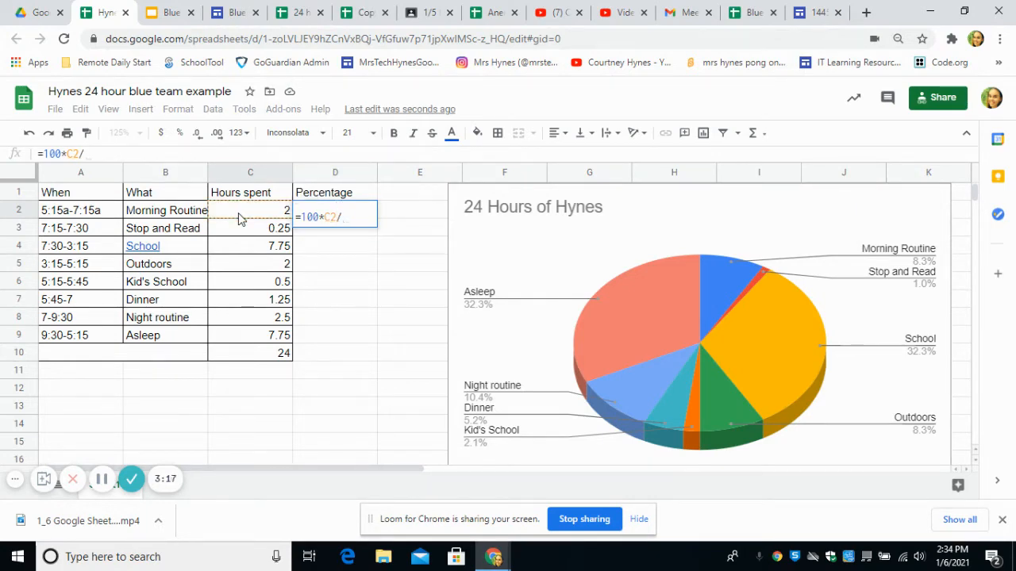
pyautogui.write('24')
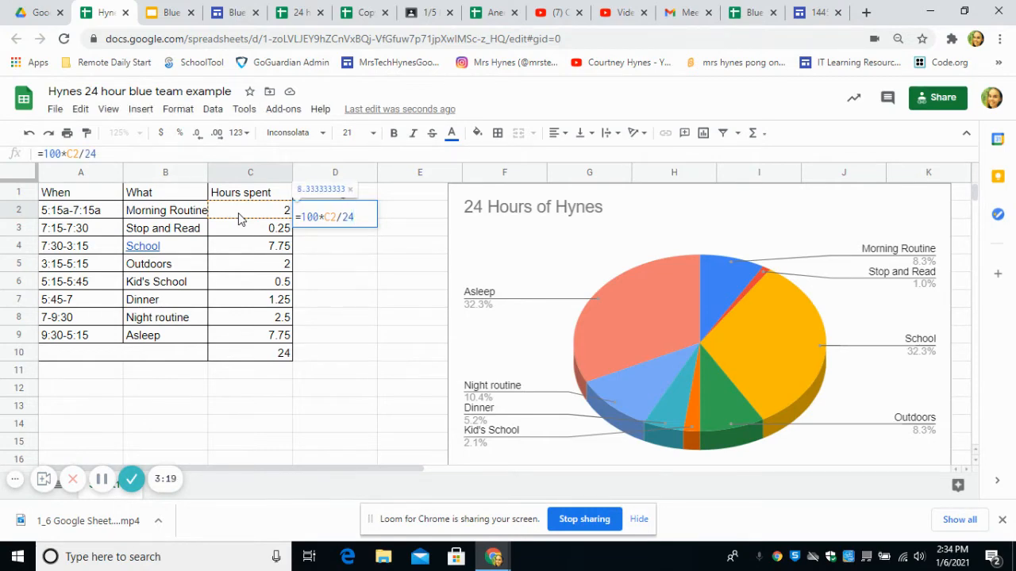
pyautogui.press('Return')
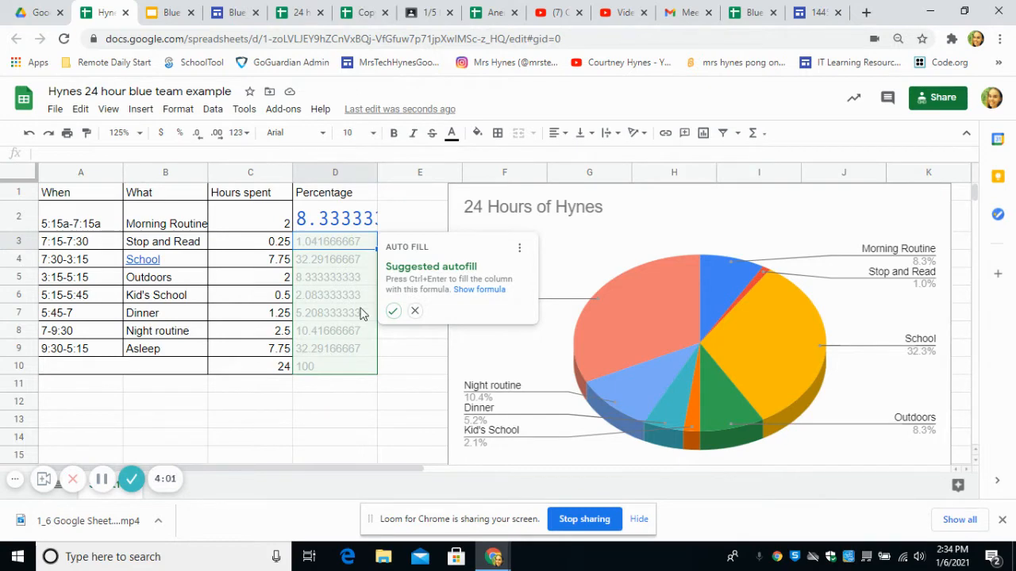
# Accept the suggested autofill for the rest of the Percentage column, then undo it
pyautogui.click(392, 311)
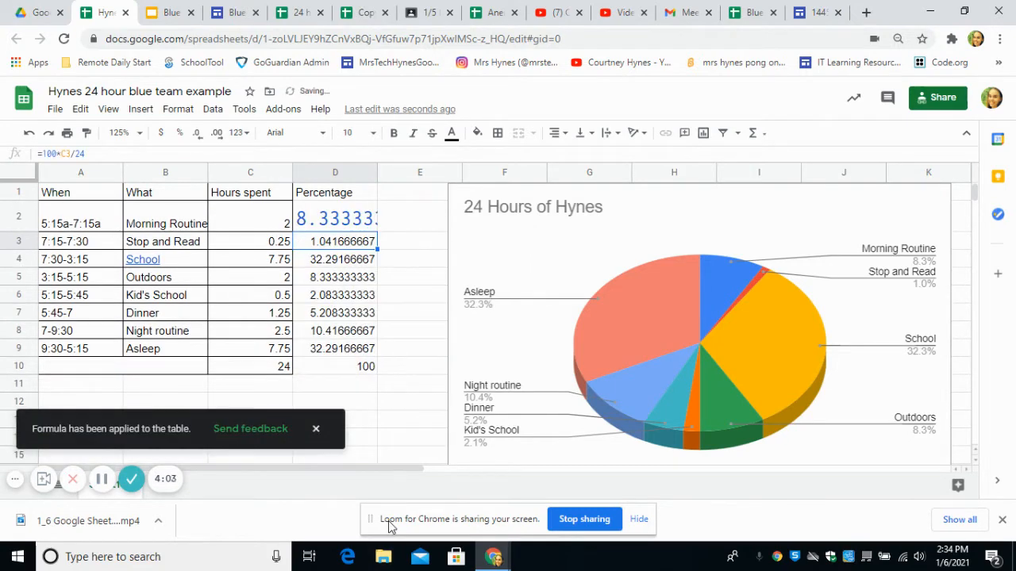
pyautogui.click(414, 421)
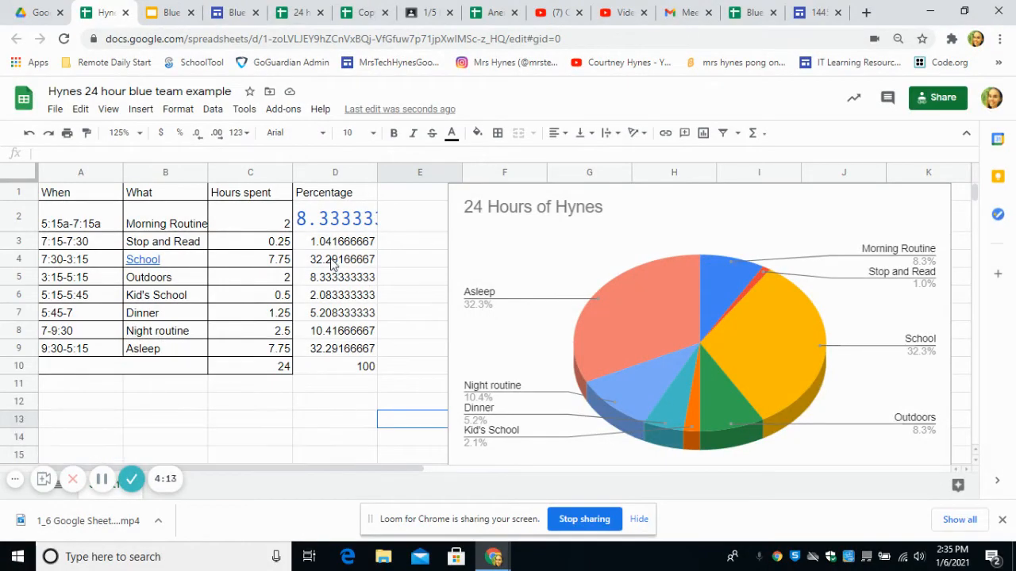
pyautogui.click(31, 136)
pyautogui.click(401, 317)
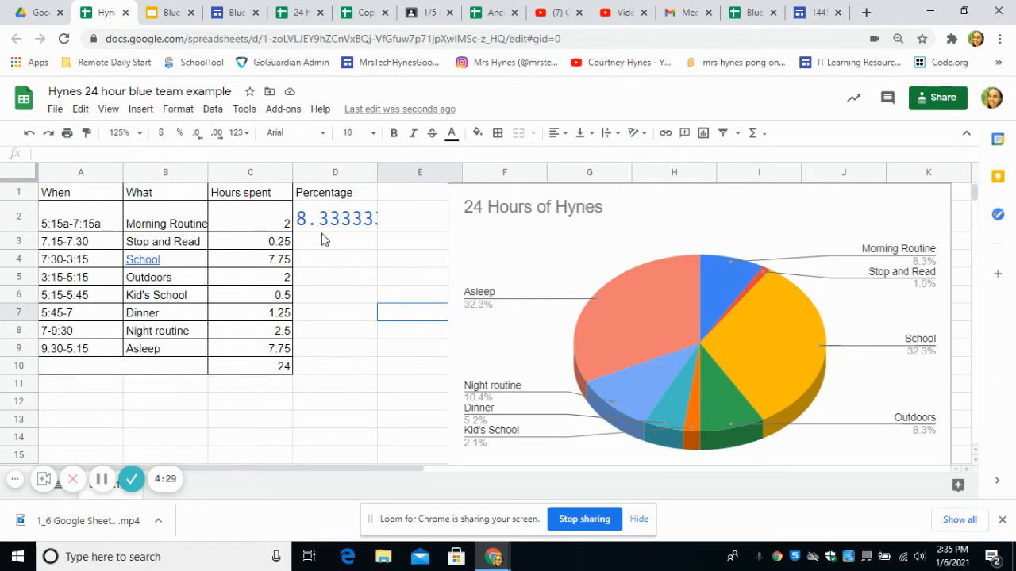
# Fill the percentage formula from D2 down through D9
pyautogui.click(257, 218)
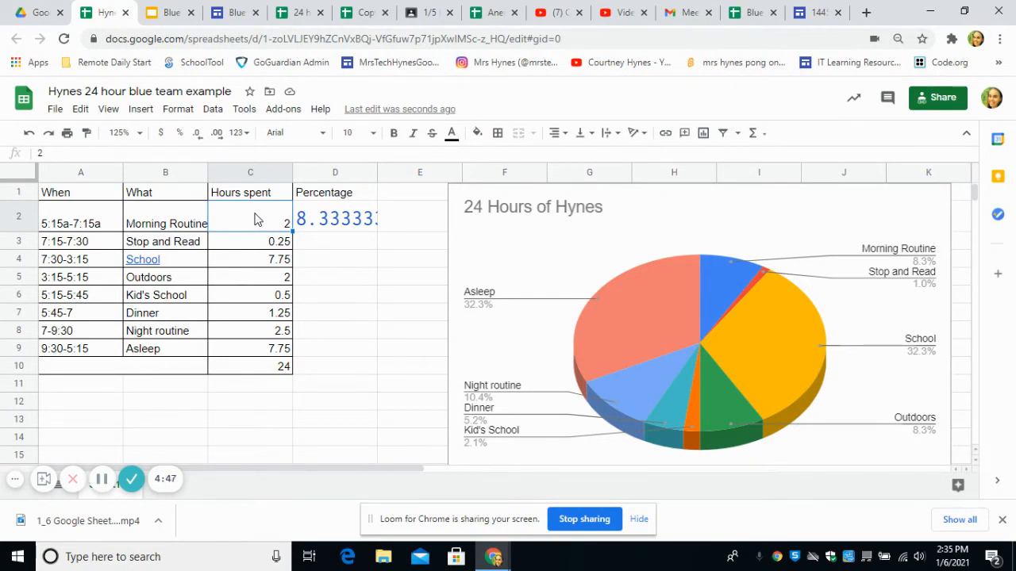
pyautogui.click(325, 242)
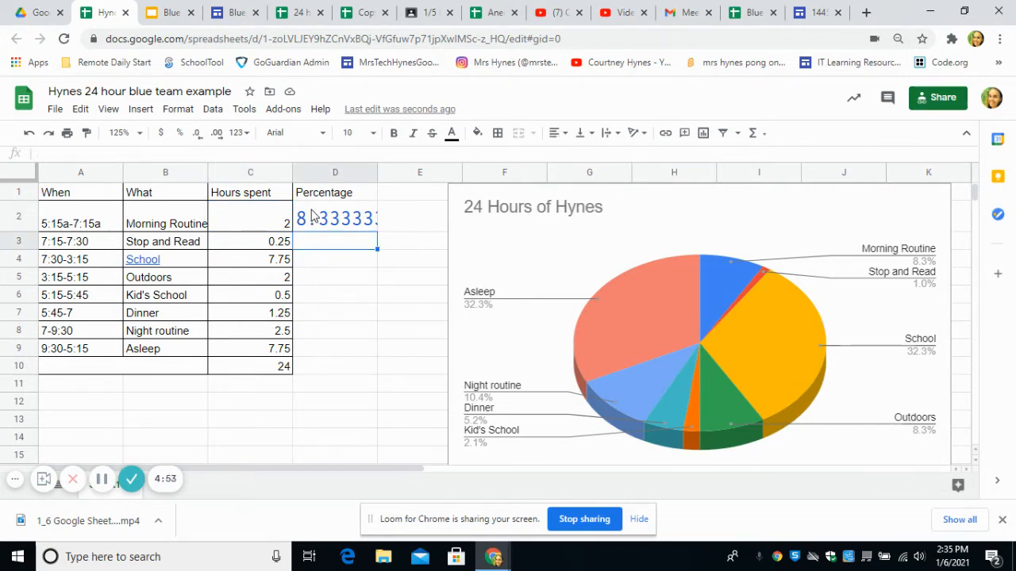
pyautogui.moveTo(313, 216); pyautogui.dragTo(321, 352)
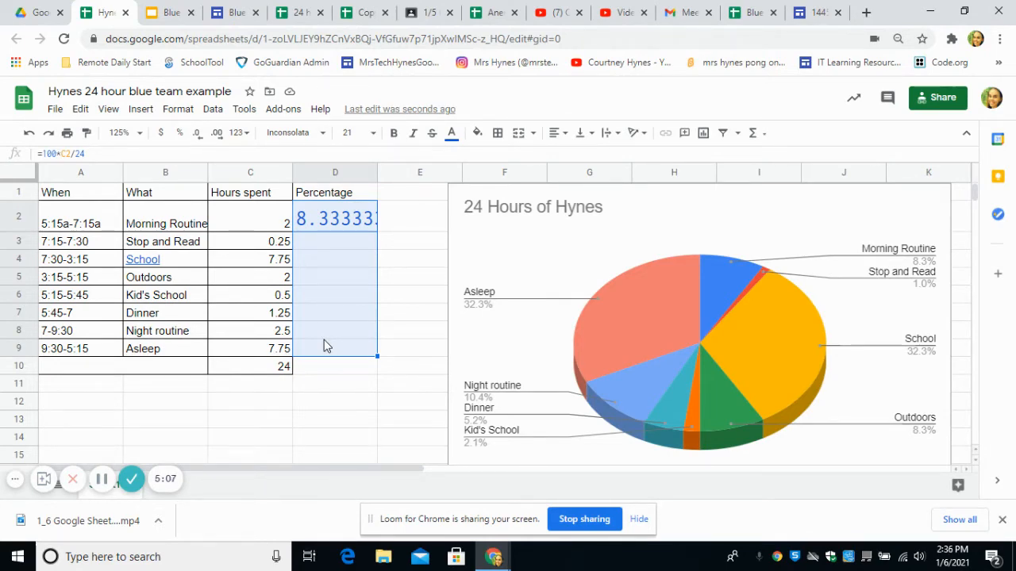
pyautogui.hotkey('ctrl', 'd')
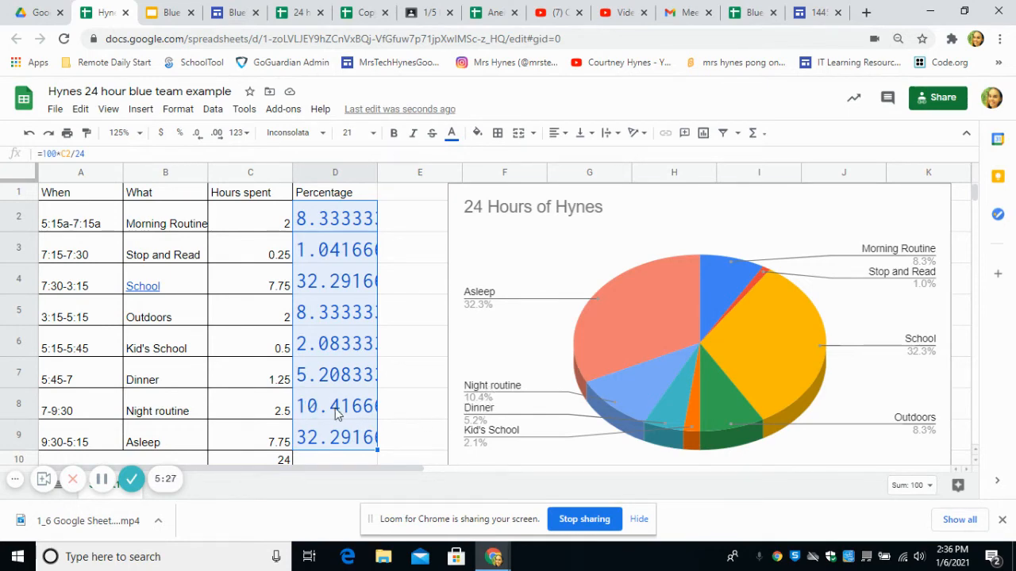
pyautogui.click(397, 402)
pyautogui.scroll(-2, 411, 362)
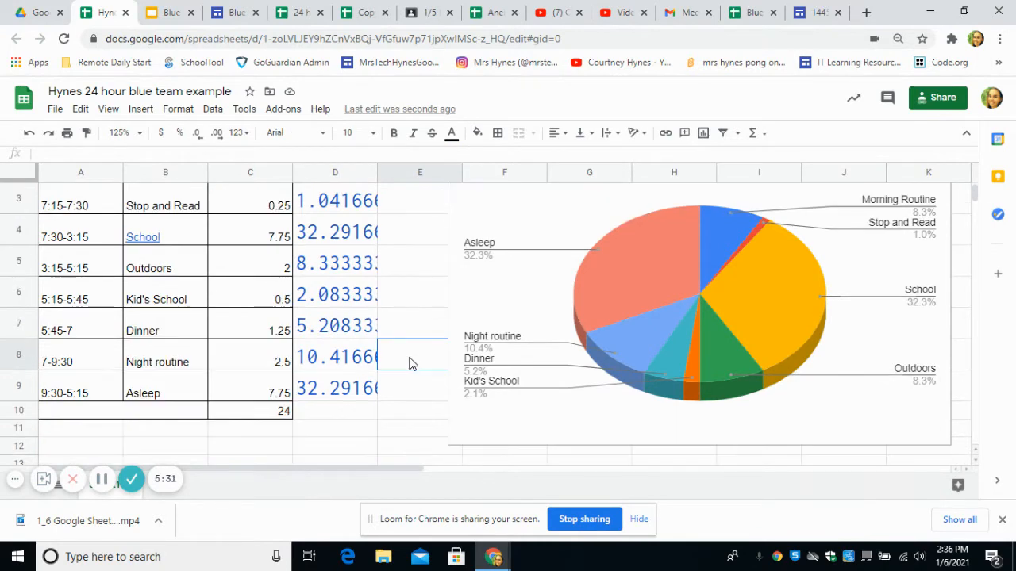
pyautogui.scroll(1, 410, 362)
pyautogui.scroll(1, 411, 363)
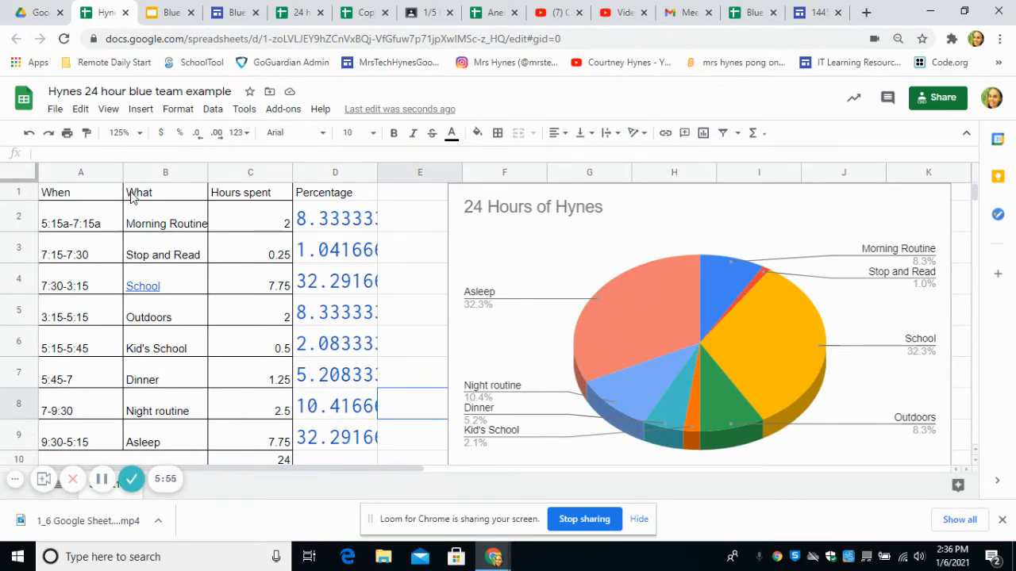
# Highlight the activities and hours in B2:C9 and look at the pie chart's editing options
pyautogui.moveTo(133, 216); pyautogui.dragTo(238, 442)
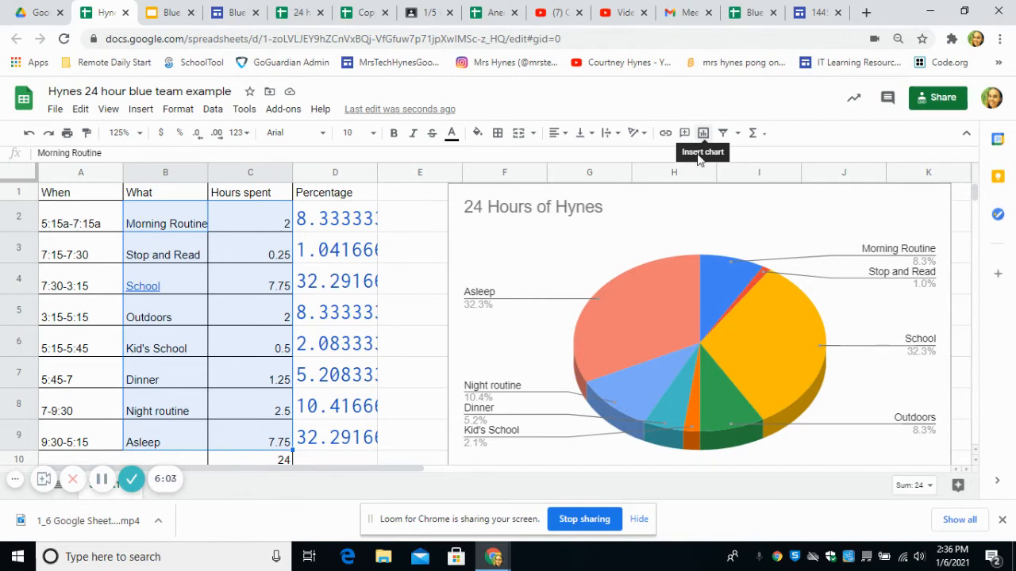
pyautogui.rightClick(691, 215)
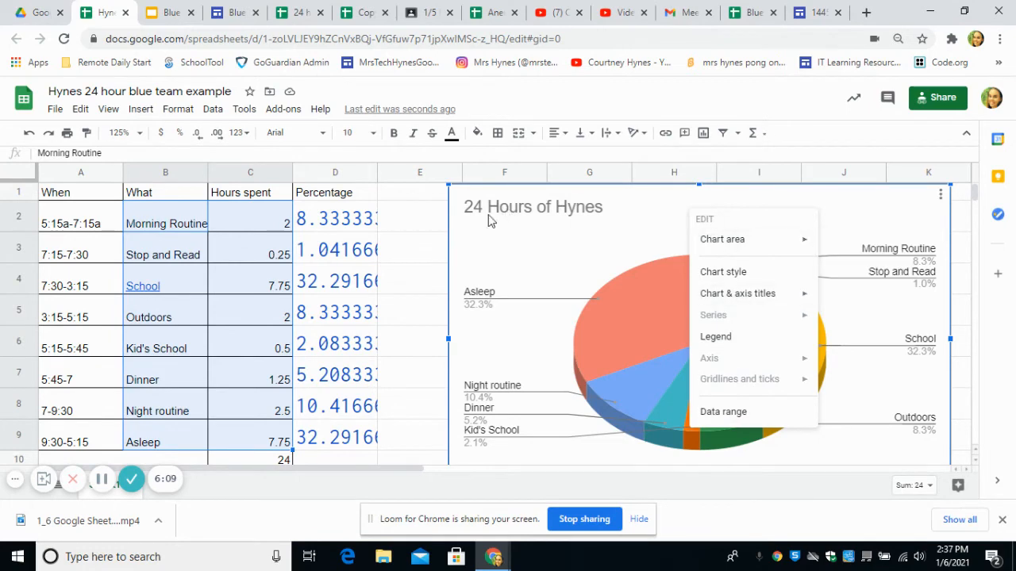
pyautogui.click(401, 227)
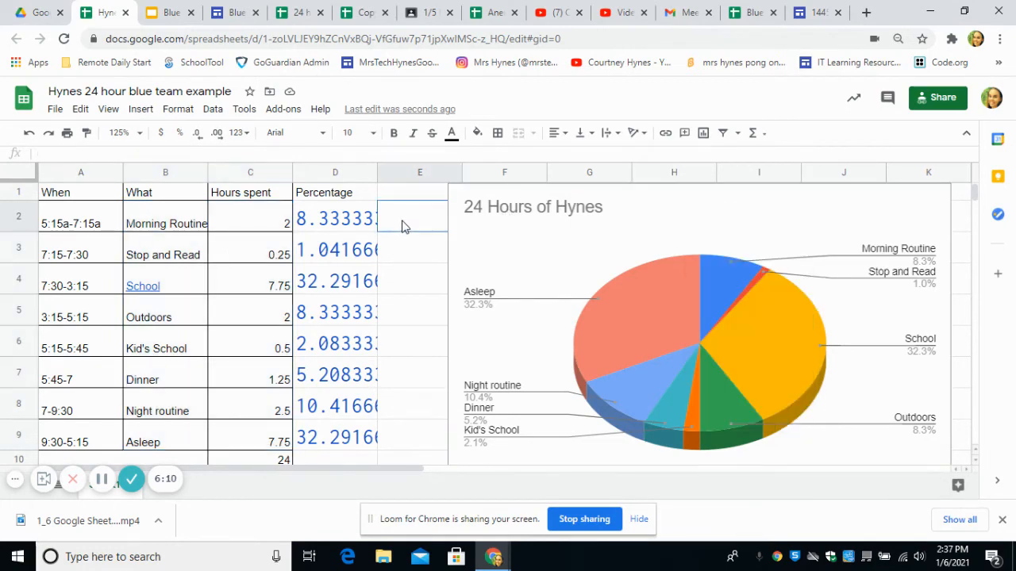
# Check the spreadsheet's link-sharing access for Anyone with the link and finish with the sharing settings
pyautogui.click(935, 99)
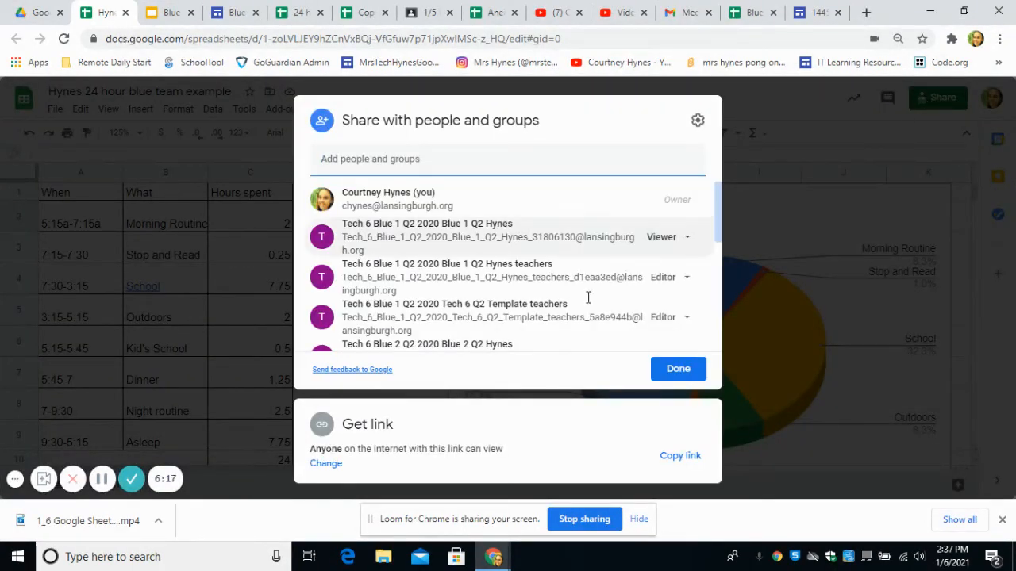
pyautogui.click(321, 465)
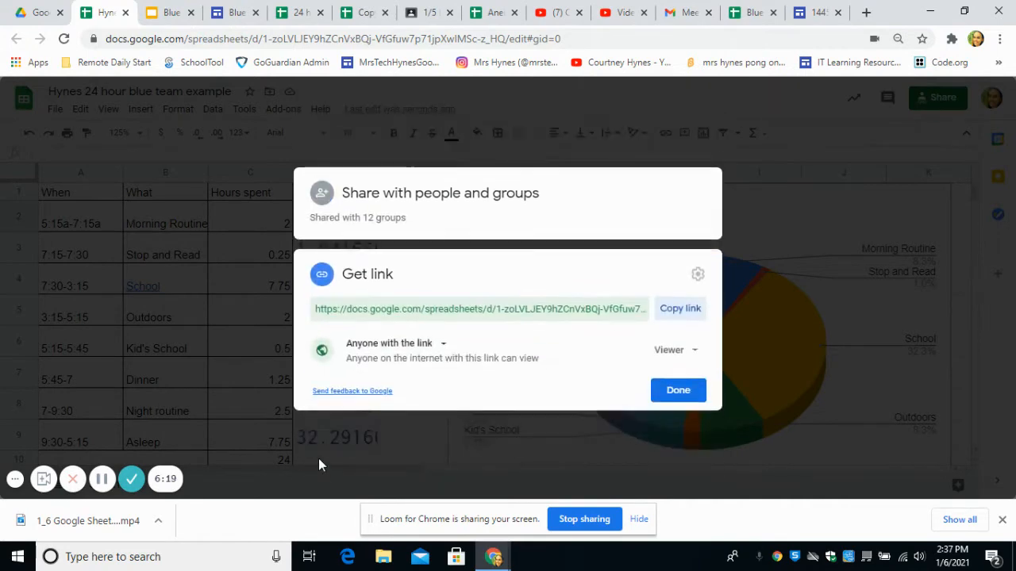
pyautogui.click(409, 343)
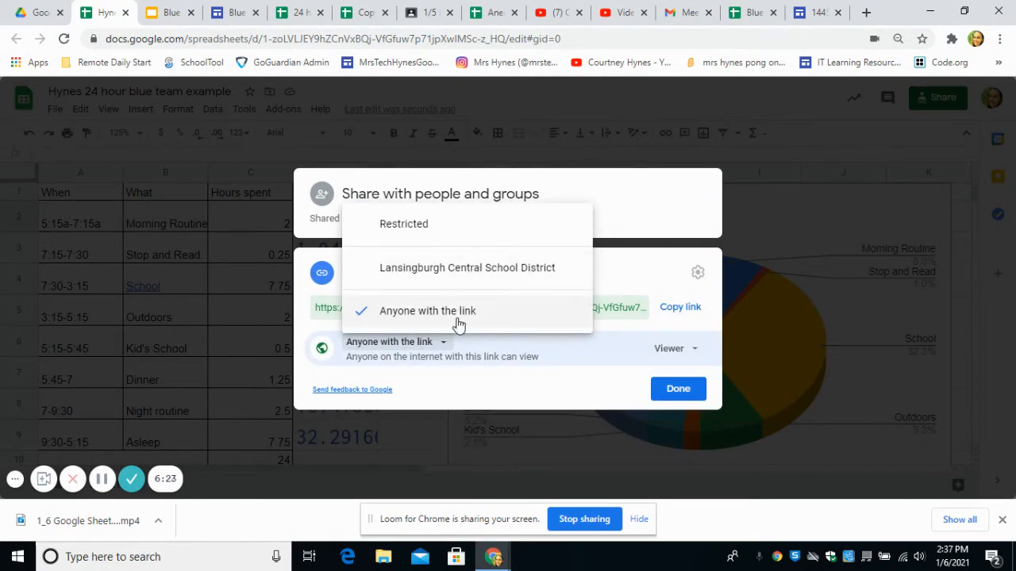
pyautogui.click(677, 388)
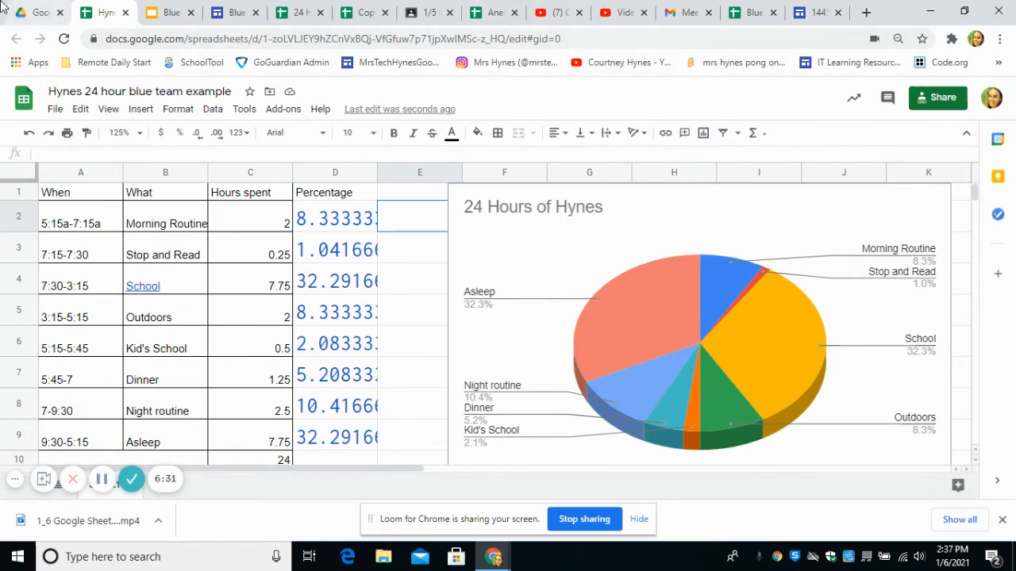
# Switch to Google Drive and open the Technology 6 folder from My Drive
pyautogui.click(36, 12)
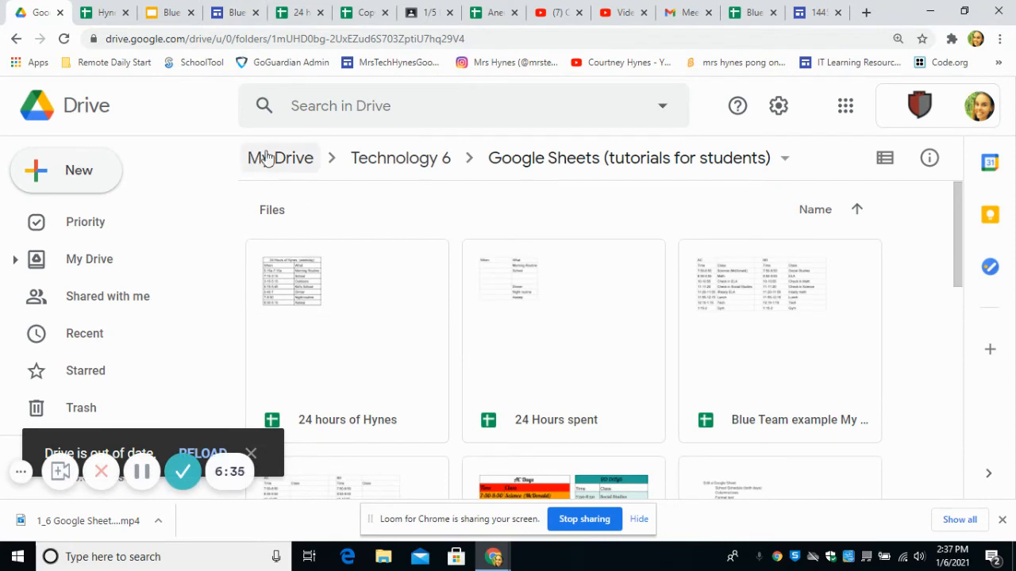
pyautogui.click(268, 158)
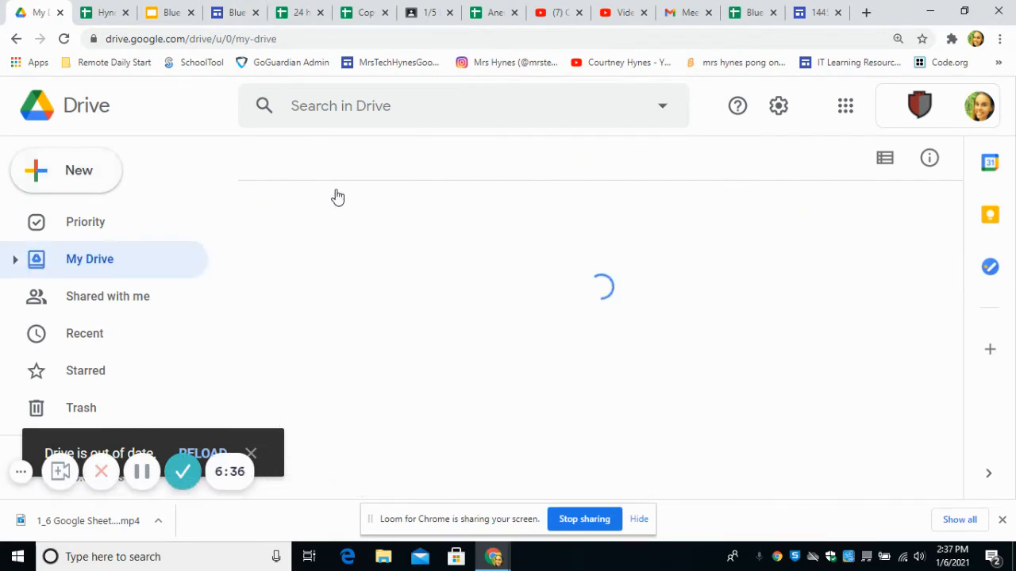
pyautogui.scroll(-1, 336, 195)
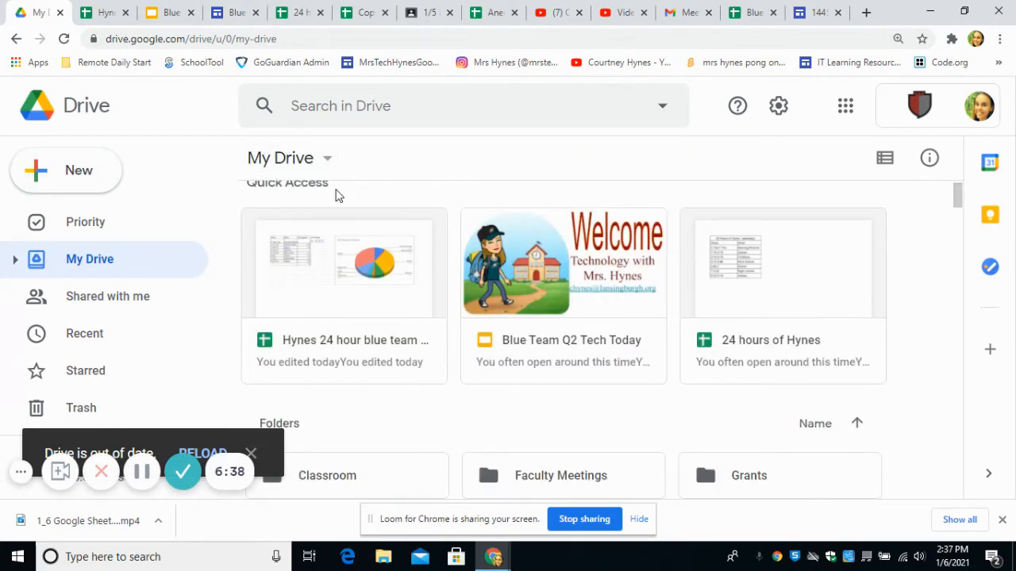
pyautogui.click(842, 107)
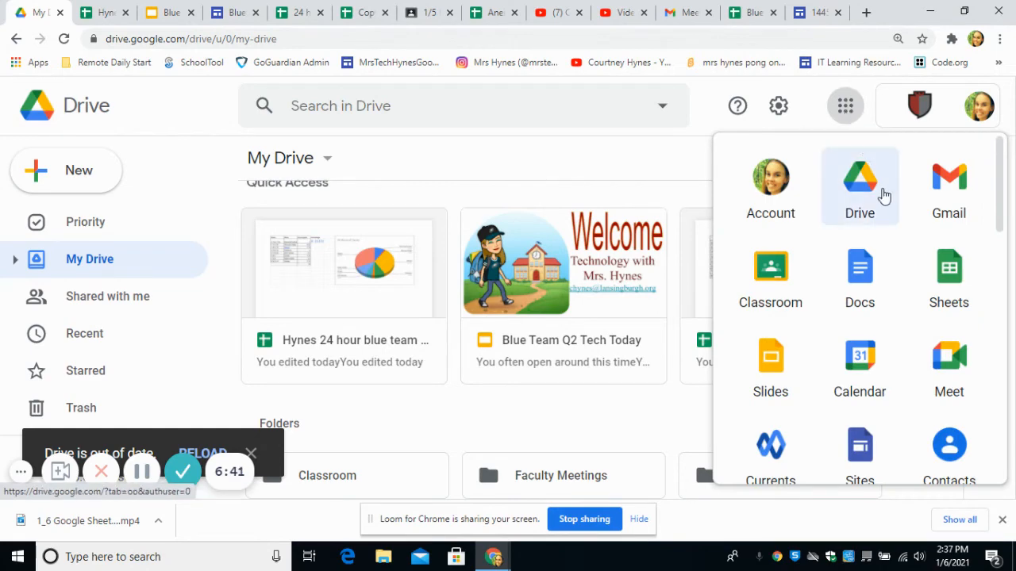
pyautogui.click(652, 191)
pyautogui.scroll(-3, 667, 256)
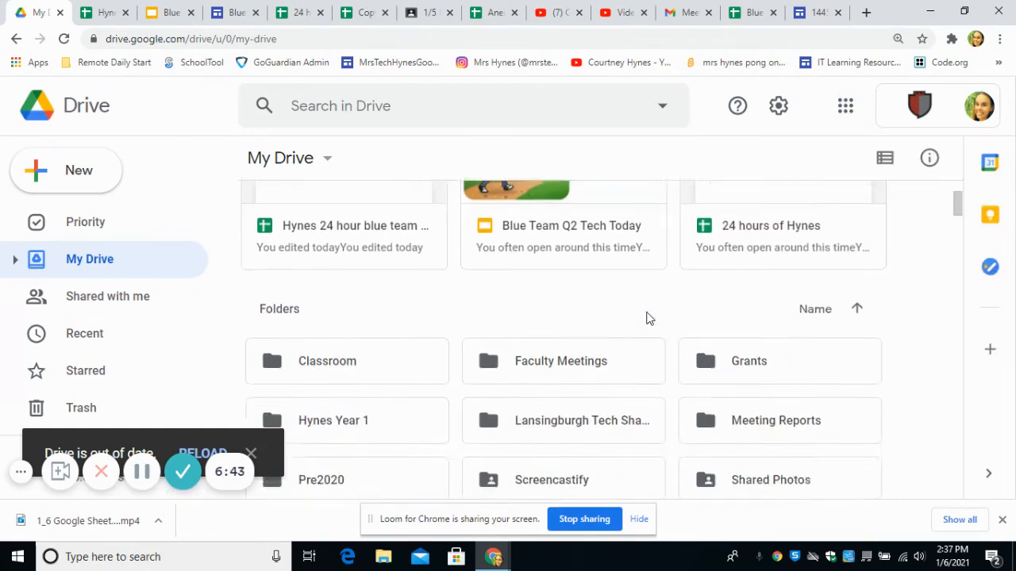
pyautogui.scroll(-5, 647, 317)
pyautogui.doubleClick(564, 364)
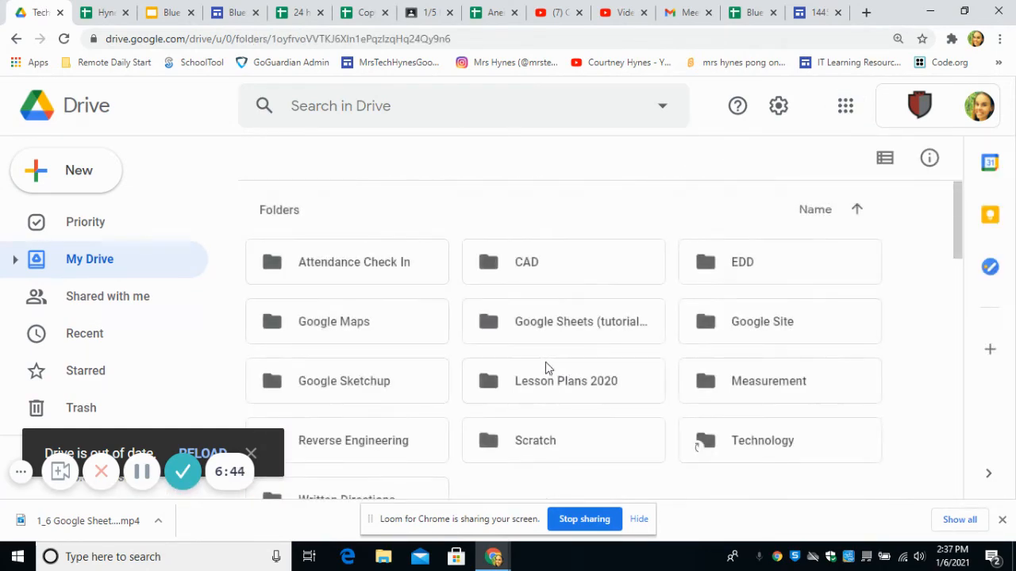
# Open the BlueteamQ2STUDENTPORTFOLIO site from the Google Site folder
pyautogui.click(758, 328)
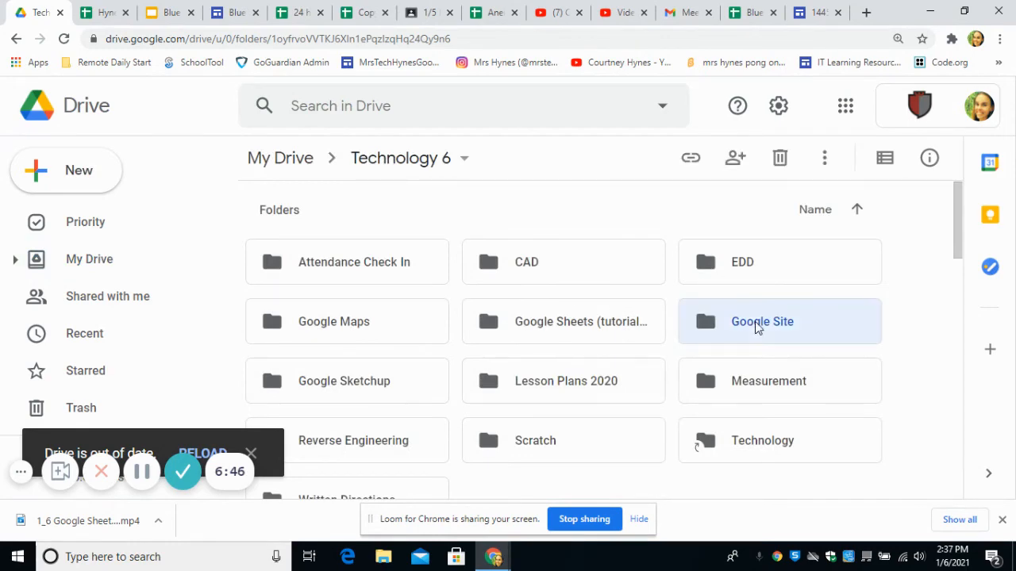
pyautogui.doubleClick(758, 328)
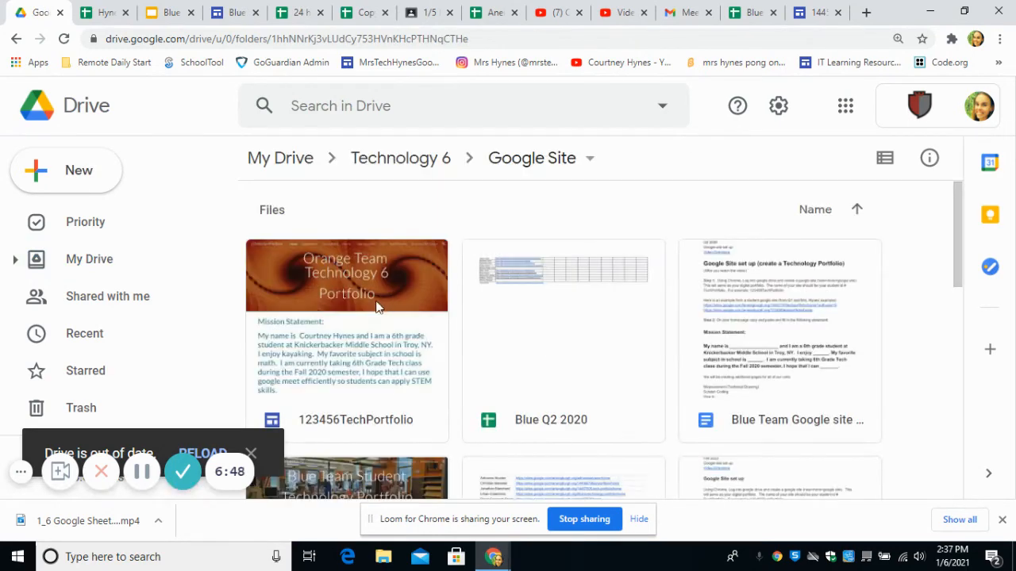
pyautogui.scroll(-1, 410, 416)
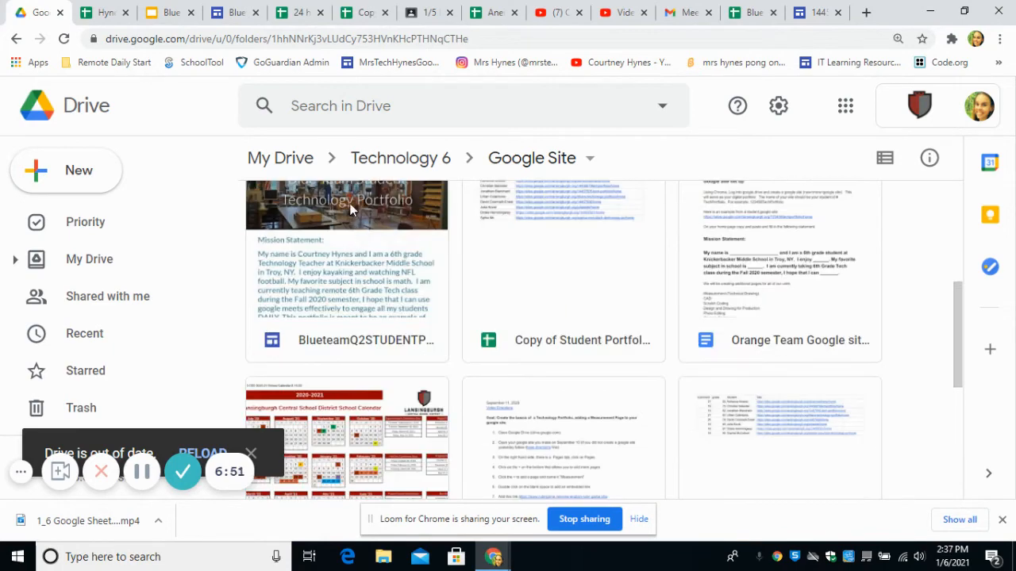
pyautogui.doubleClick(349, 204)
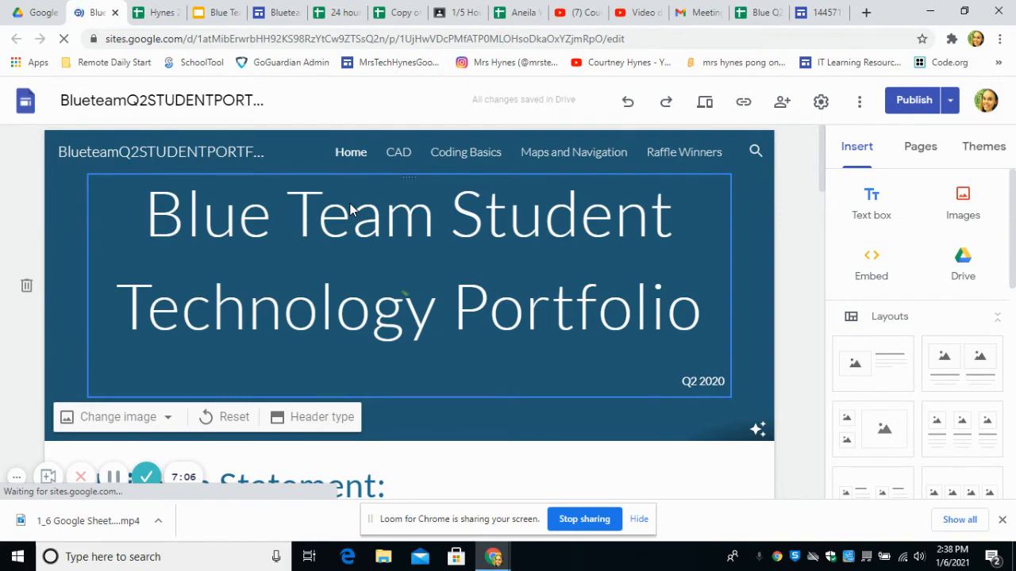
# Delete the section with the embedded 24 hours spent spreadsheet below the Student Schedule on the Home page
pyautogui.scroll(-2, 350, 207)
pyautogui.scroll(-2, 350, 204)
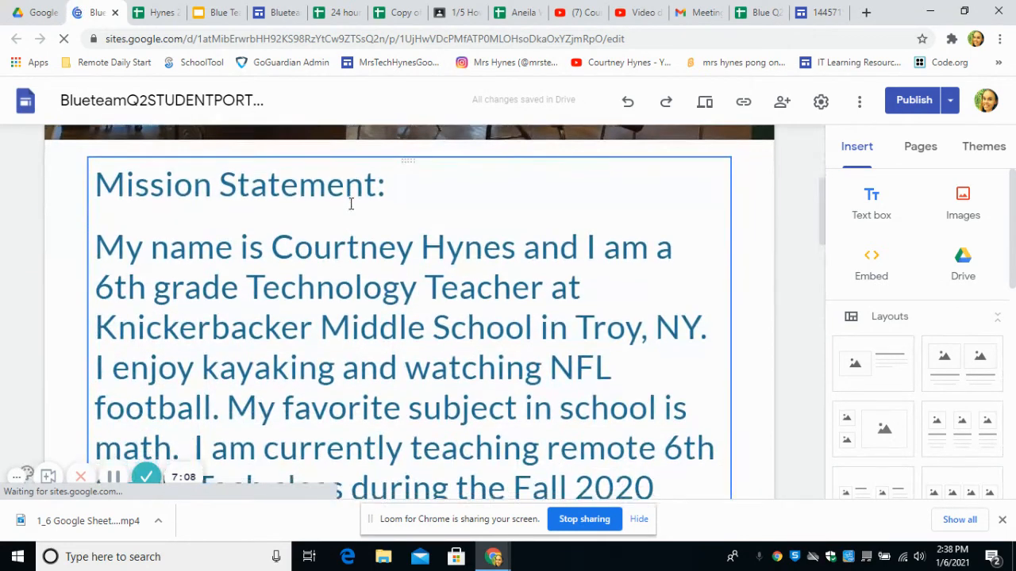
pyautogui.scroll(-3, 350, 204)
pyautogui.scroll(-1, 350, 204)
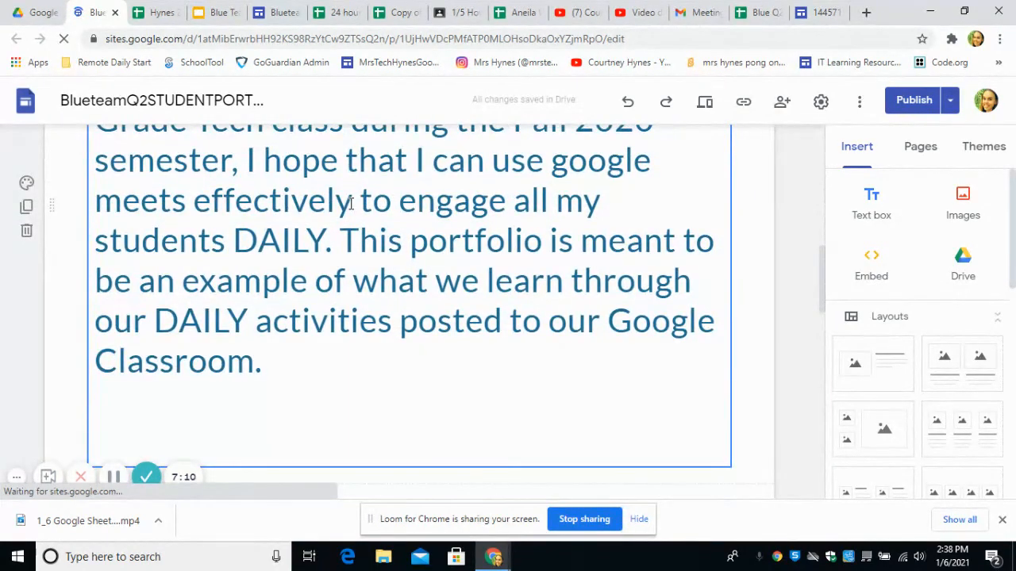
pyautogui.scroll(-4, 350, 204)
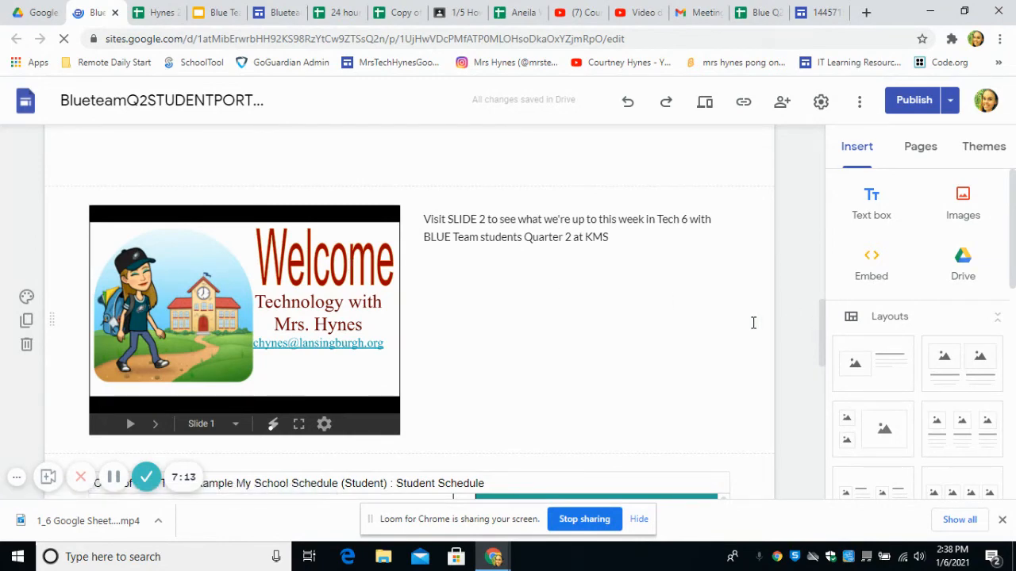
pyautogui.scroll(-5, 821, 319)
pyautogui.scroll(4, 820, 323)
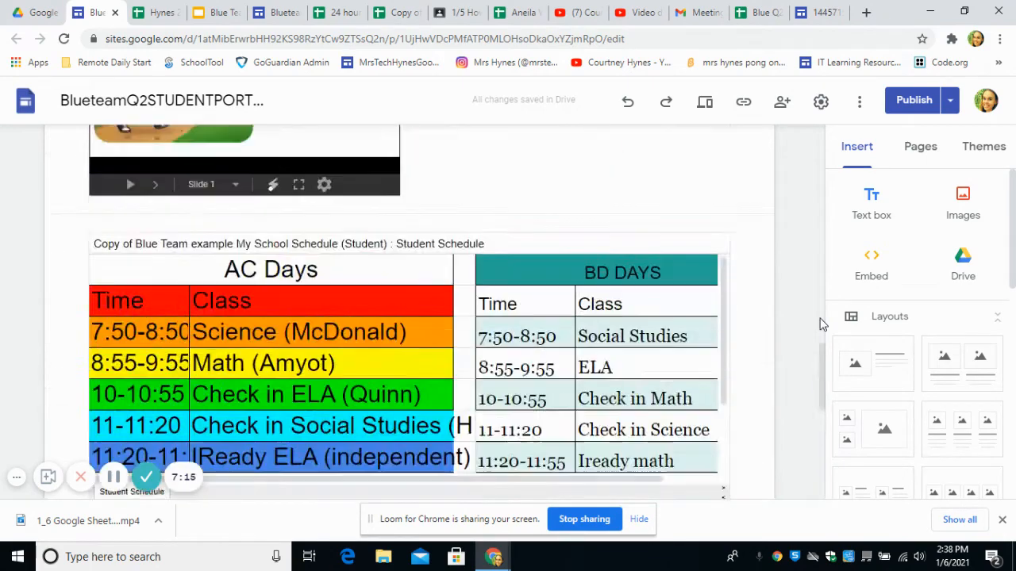
pyautogui.moveTo(820, 319); pyautogui.dragTo(821, 421)
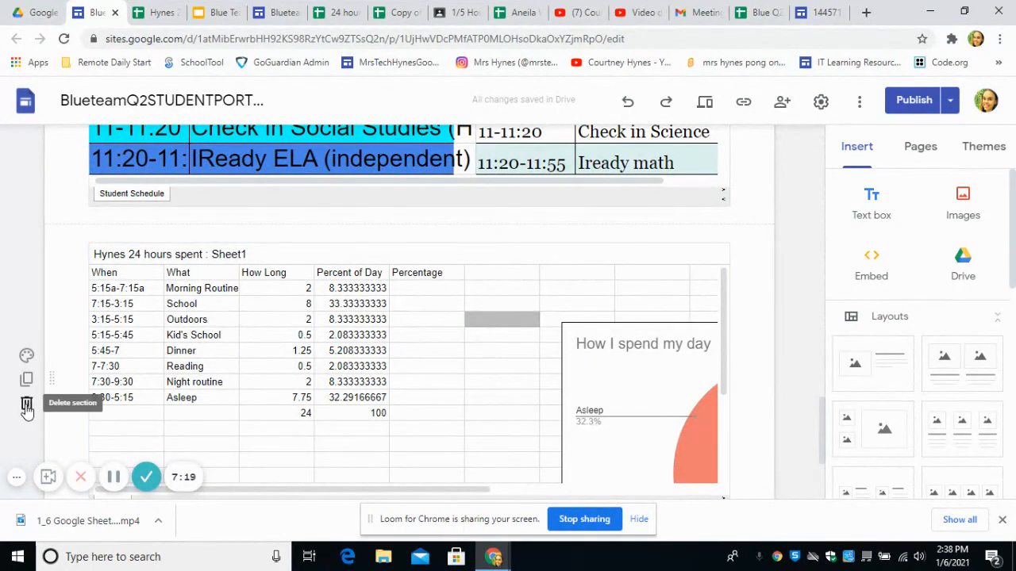
pyautogui.click(26, 401)
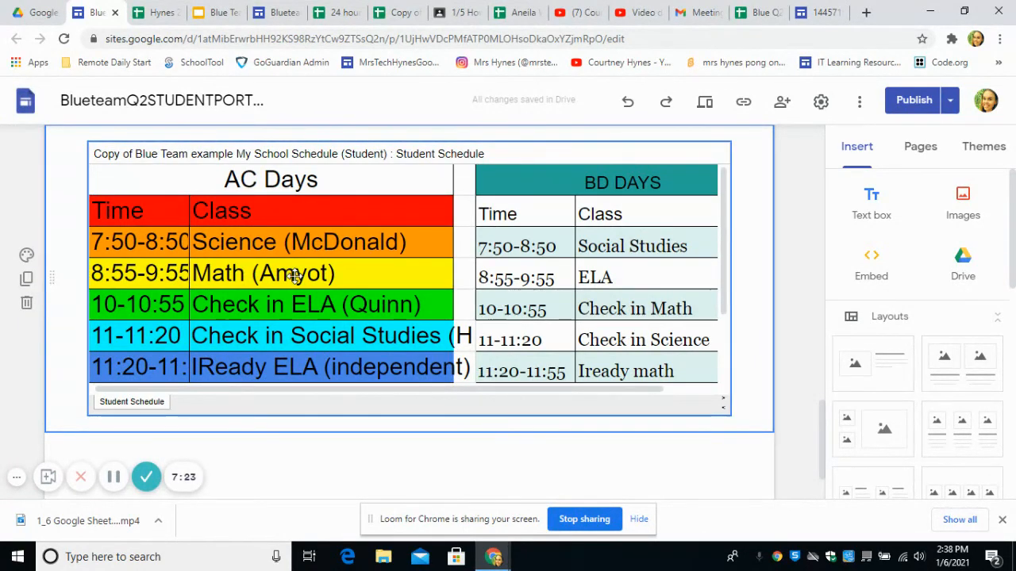
# Insert the 24 hours spent spreadsheet from recent Google Drive files below the Student Schedule section
pyautogui.scroll(-2, 294, 275)
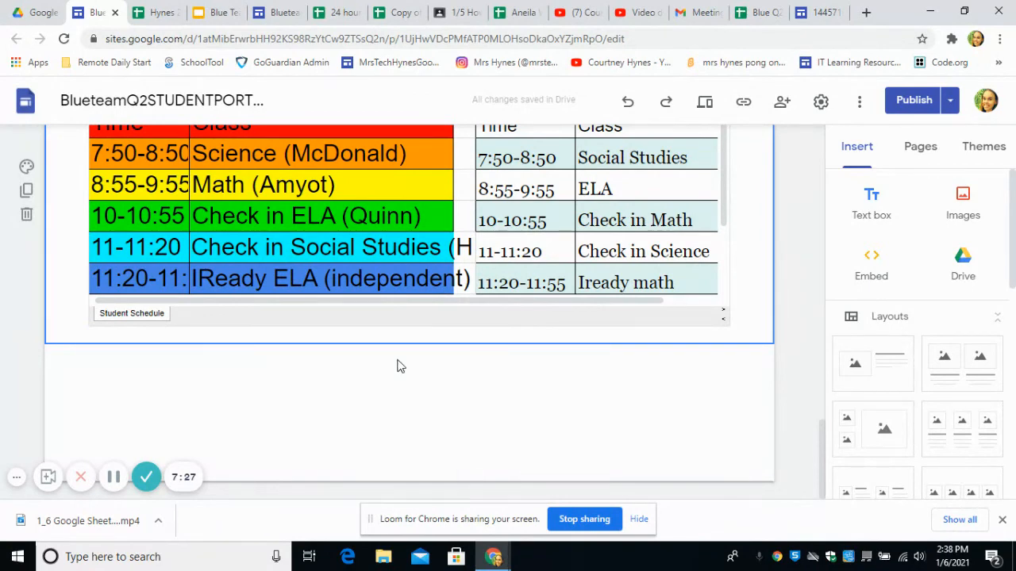
pyautogui.doubleClick(404, 367)
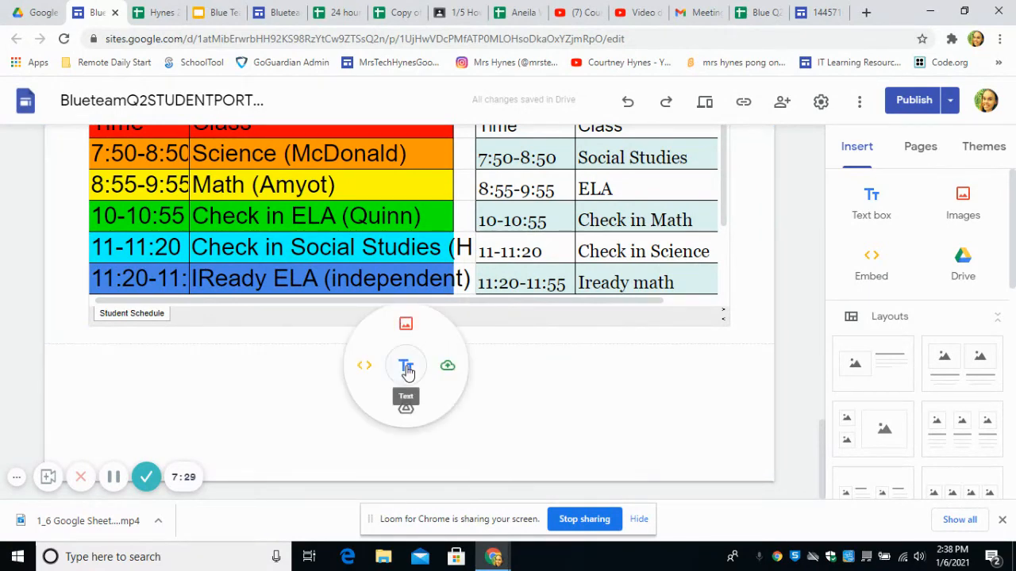
pyautogui.click(406, 409)
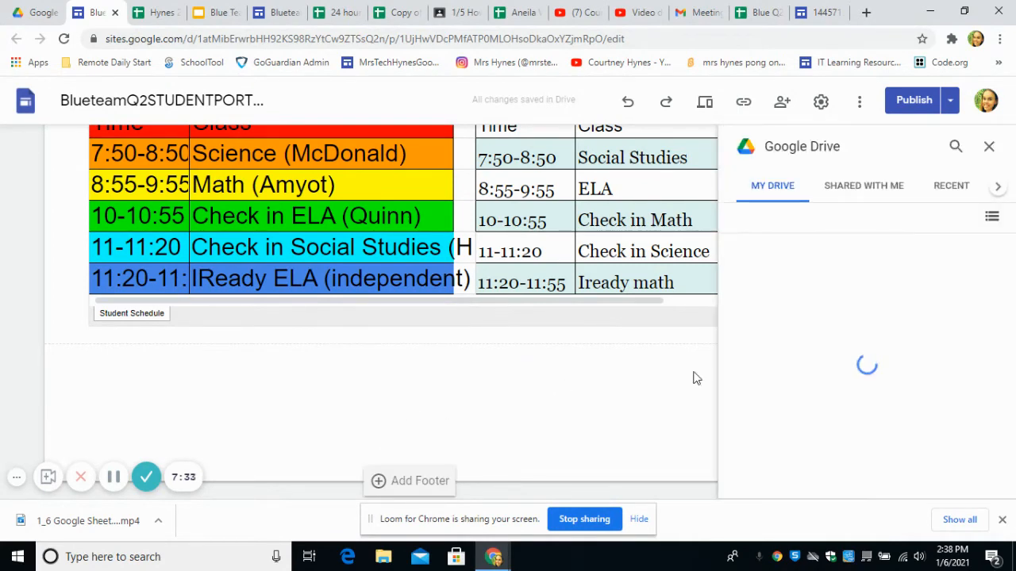
pyautogui.click(952, 187)
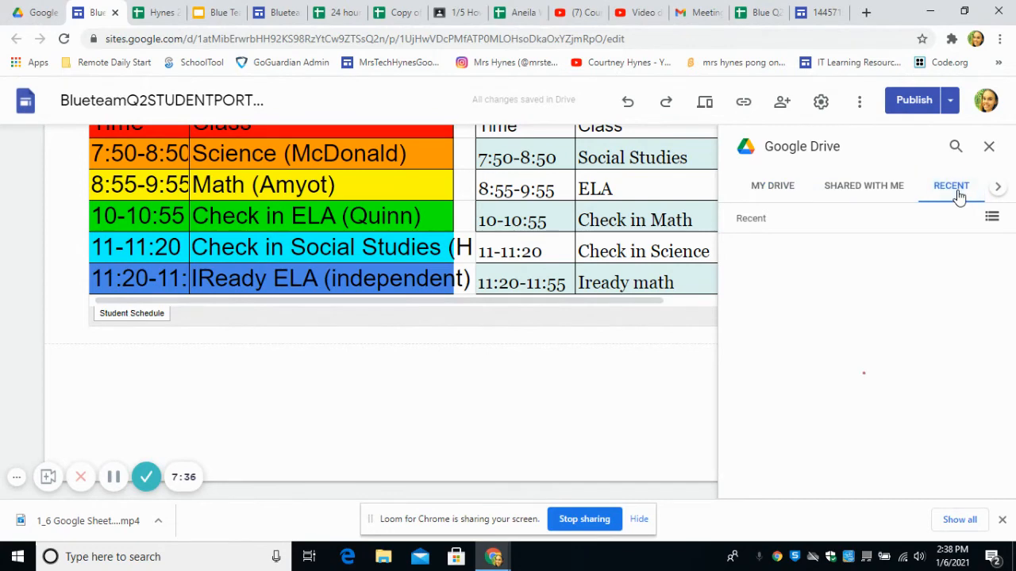
pyautogui.doubleClick(790, 320)
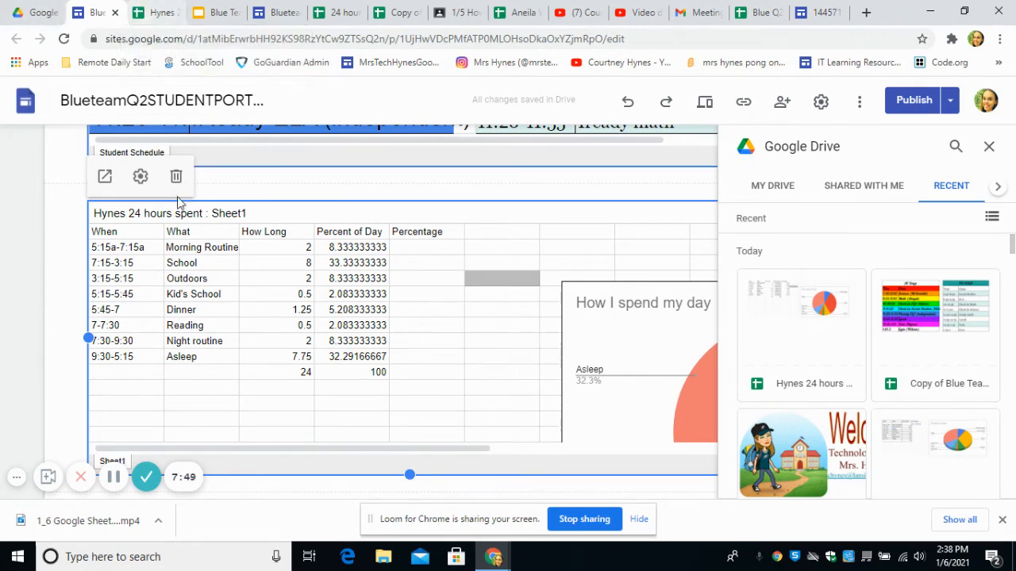
# Publish the updated Home page after reviewing the changes, and open the published site
pyautogui.click(914, 102)
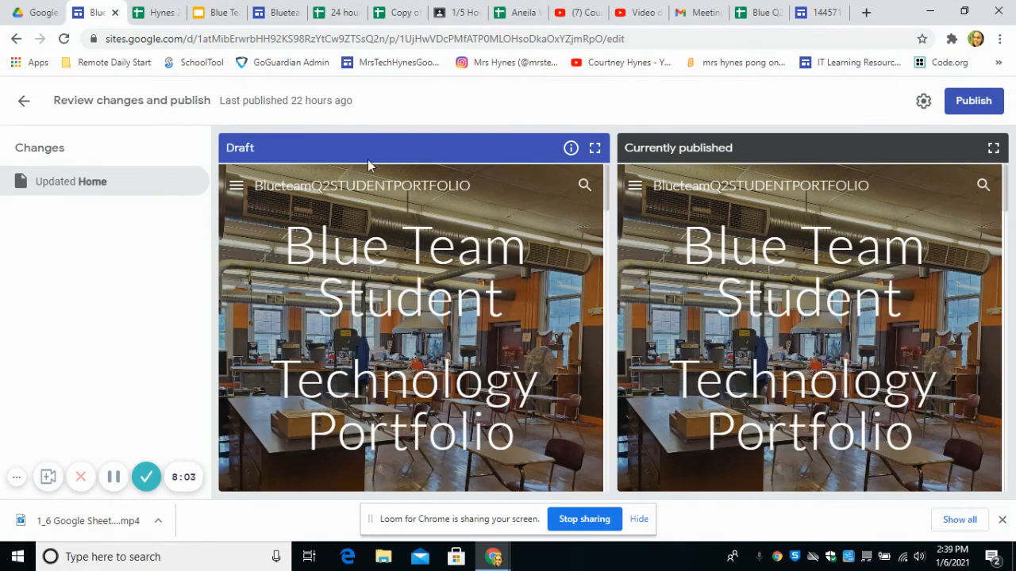
pyautogui.click(976, 101)
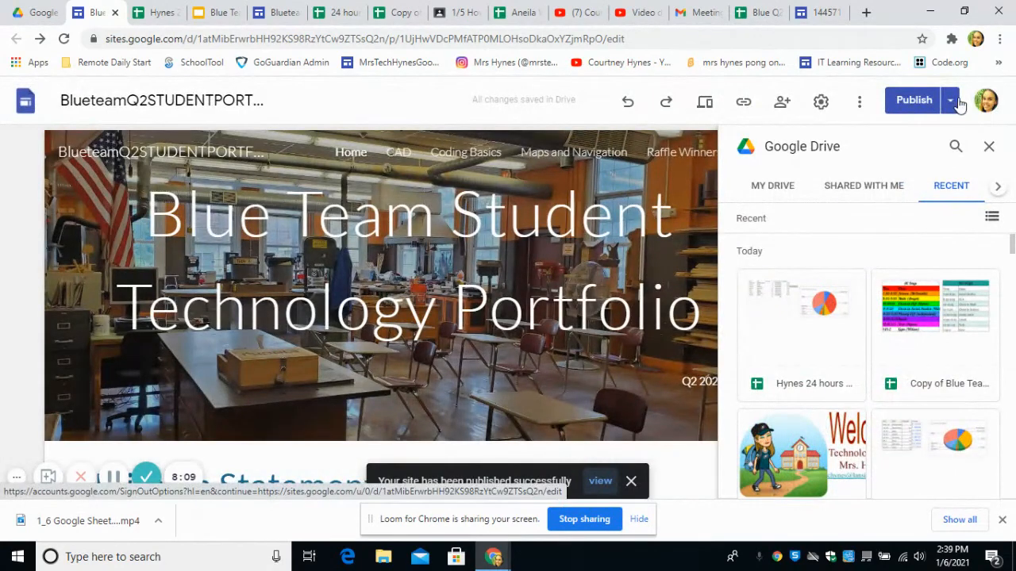
pyautogui.click(950, 100)
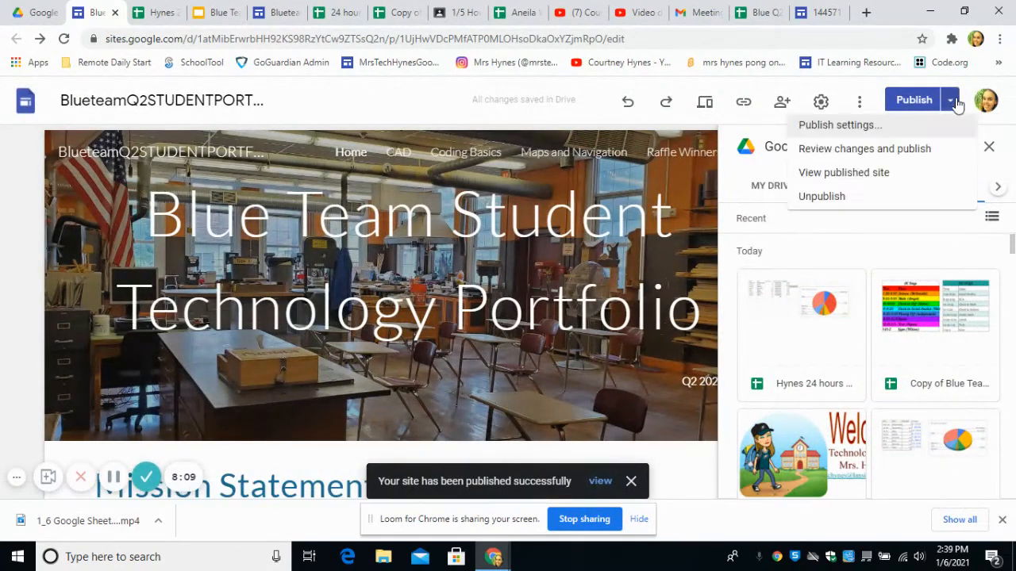
pyautogui.click(881, 188)
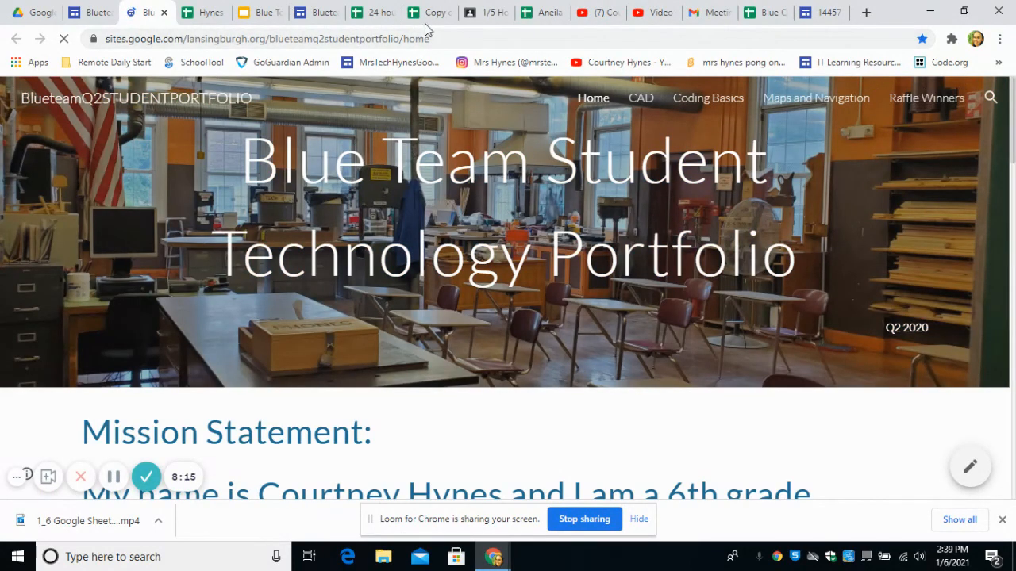
# Copy the web address of the published portfolio site
pyautogui.click(216, 38)
pyautogui.rightClick(282, 45)
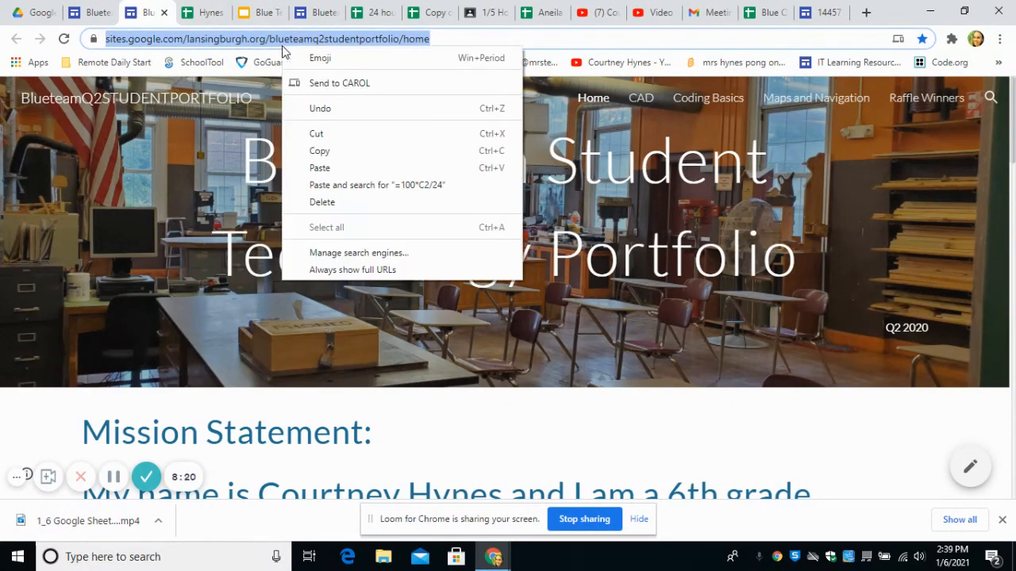
pyautogui.click(321, 151)
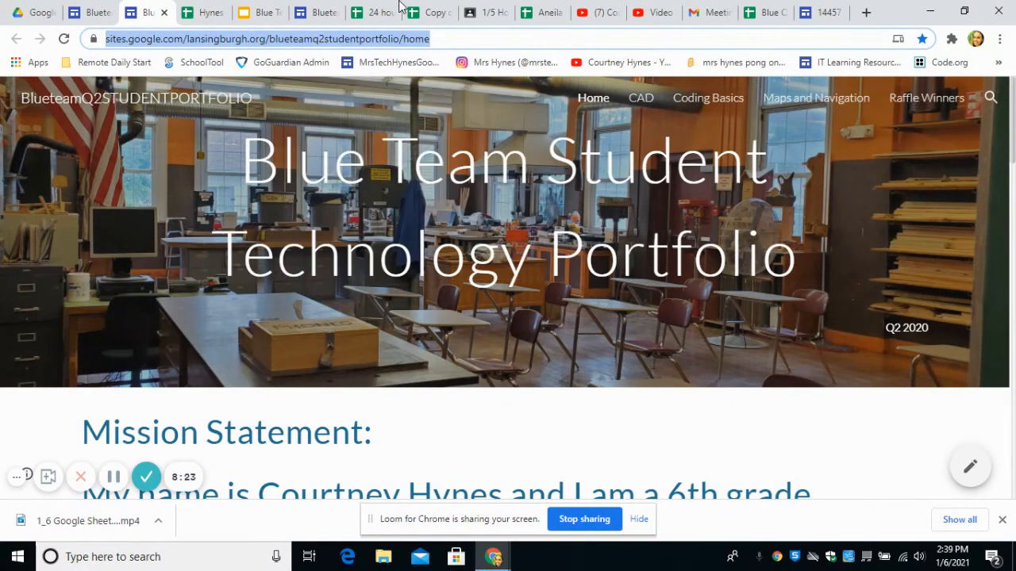